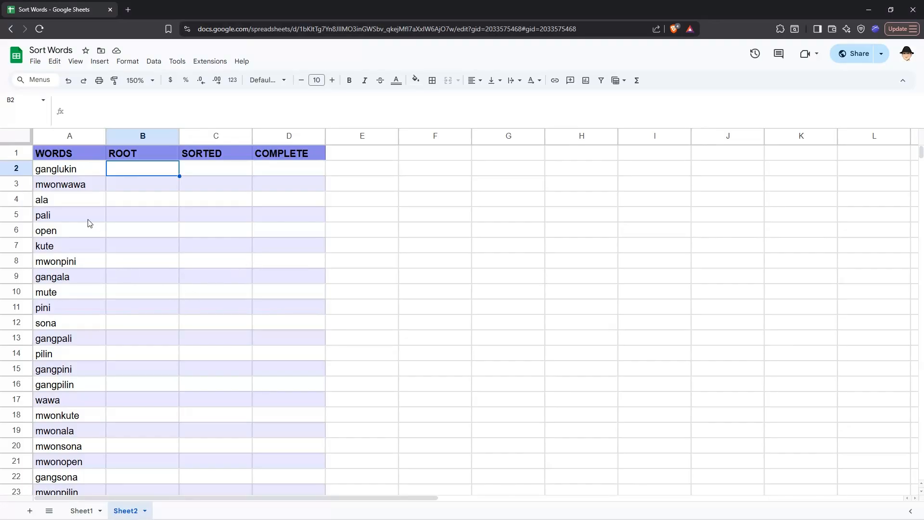
Step: Browse the word list in column A of Sheet2 from top to bottom
left_click(75, 175)
left_click(79, 188)
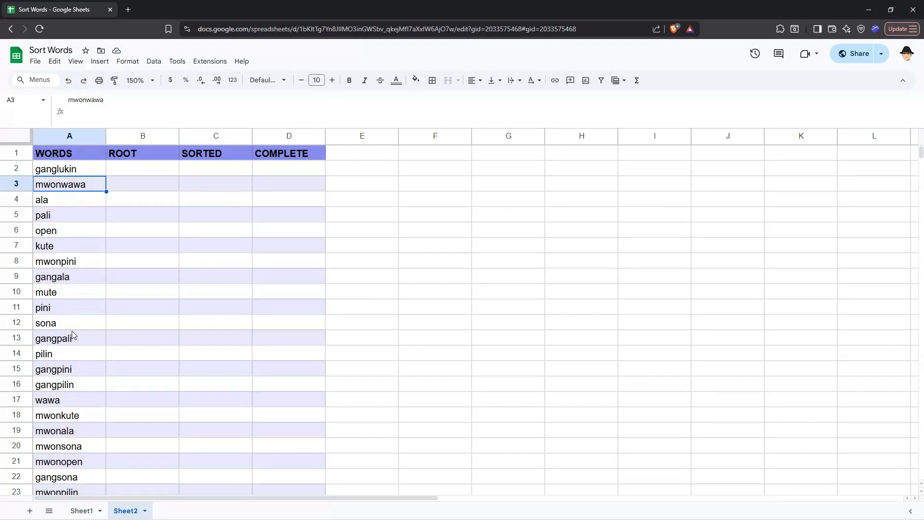
scroll(73, 204, "down", 5)
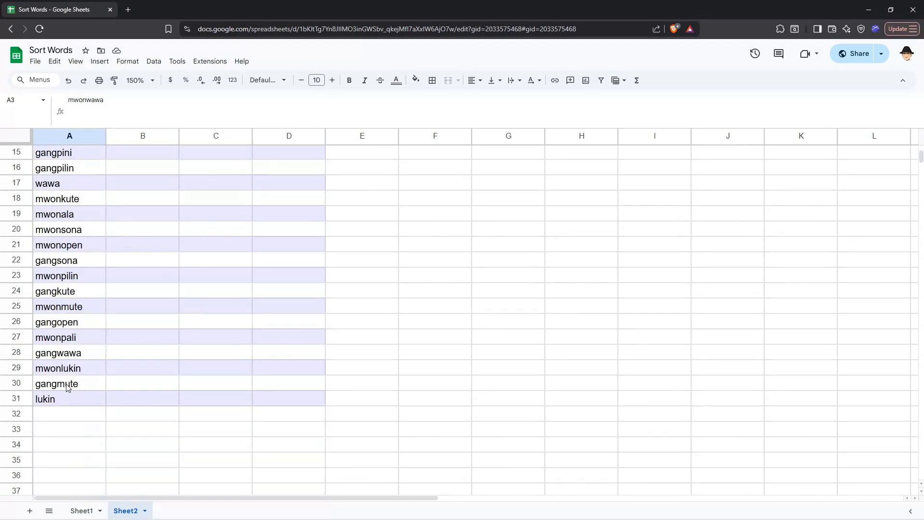
left_click(62, 400)
scroll(62, 397, "up", 5)
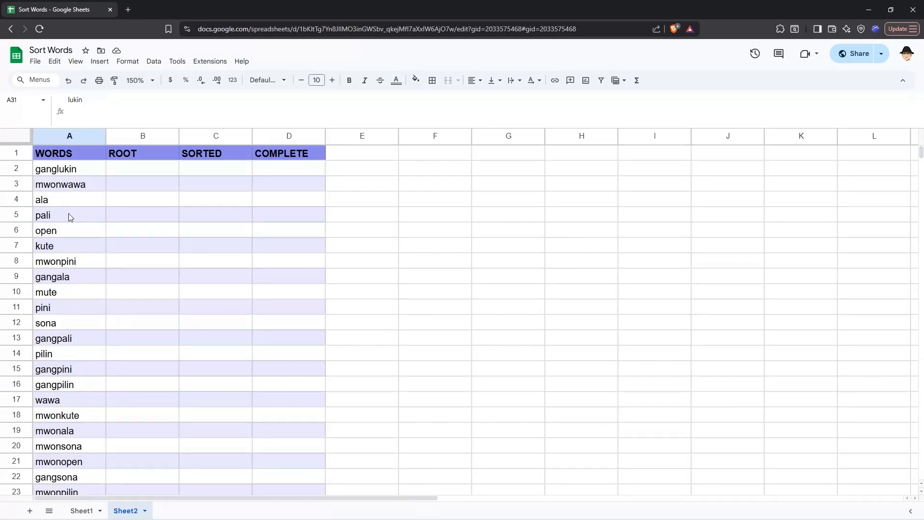
left_click(58, 401)
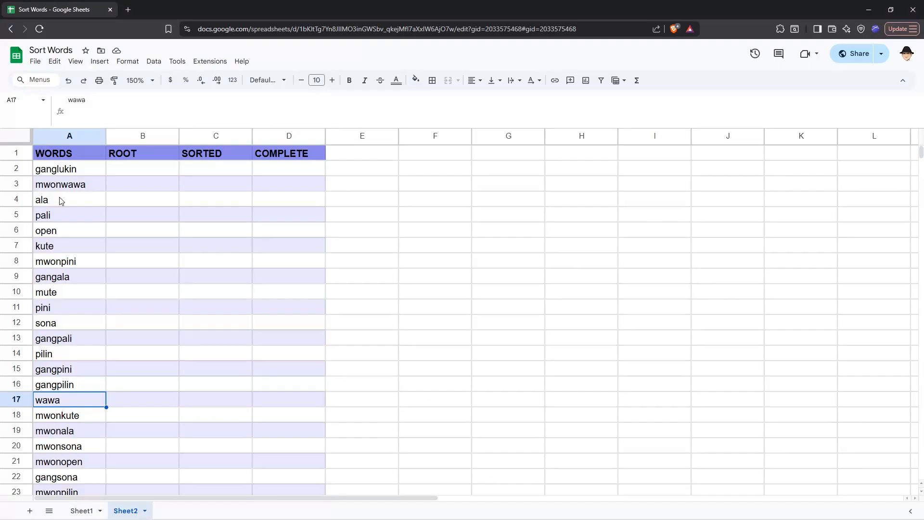
Step: Enter the sample formula =SPLIT("hello|world","|") in B2 and clear it again
left_click(123, 172)
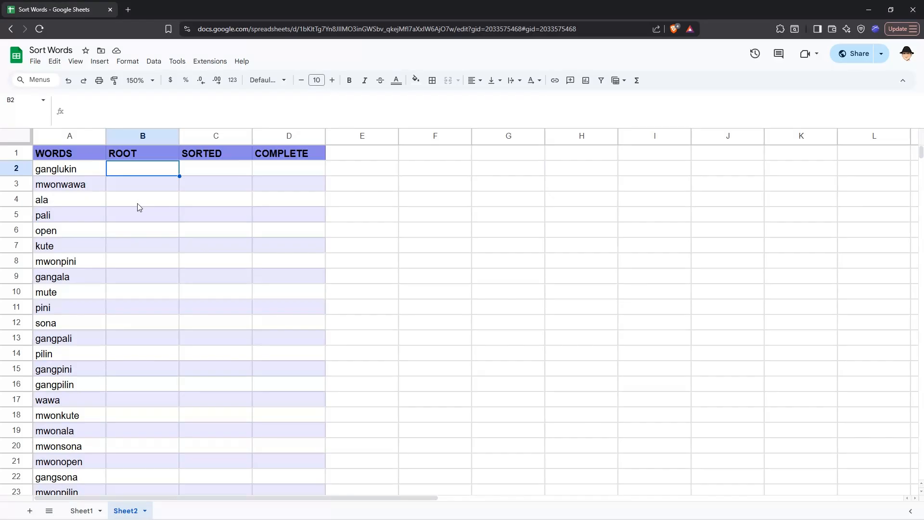
type("=SPLIT(")
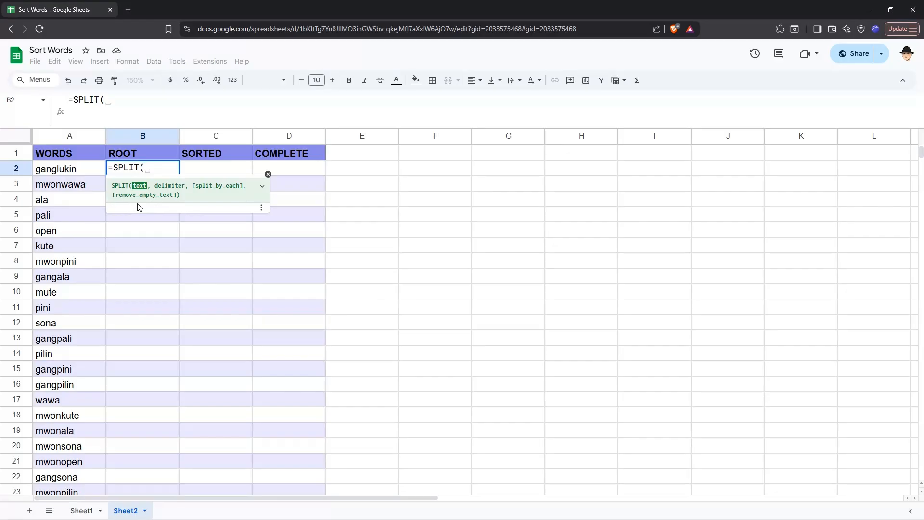
type("\"hello}")
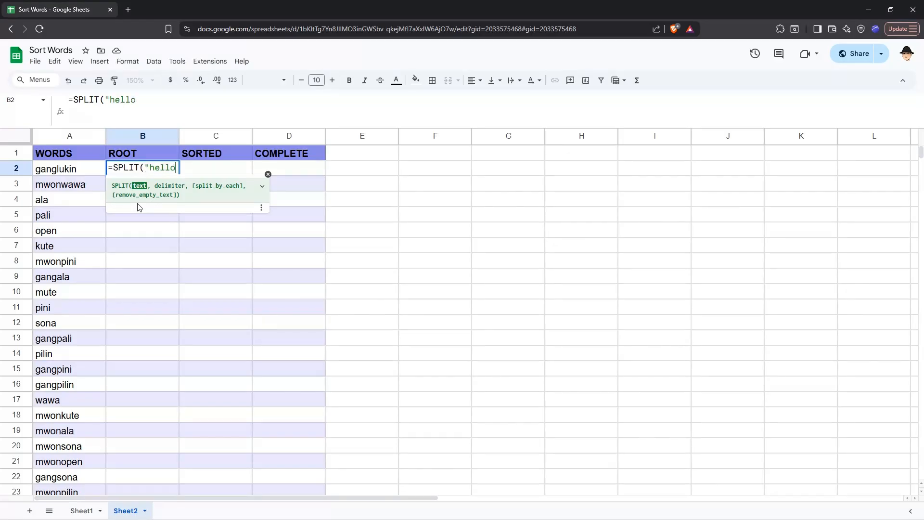
key("BackSpace")
type("|wir")
key("BackSpace")
key("BackSpace")
type("orld\",")
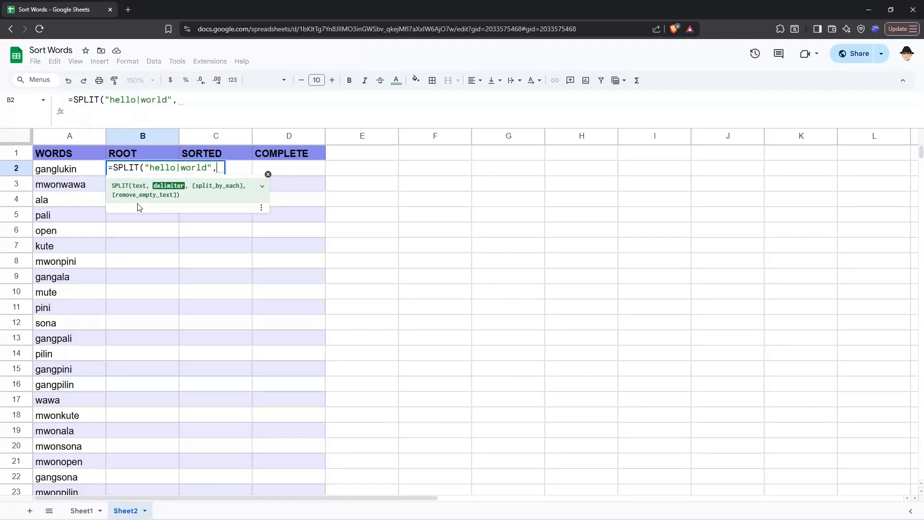
type("\"|\")")
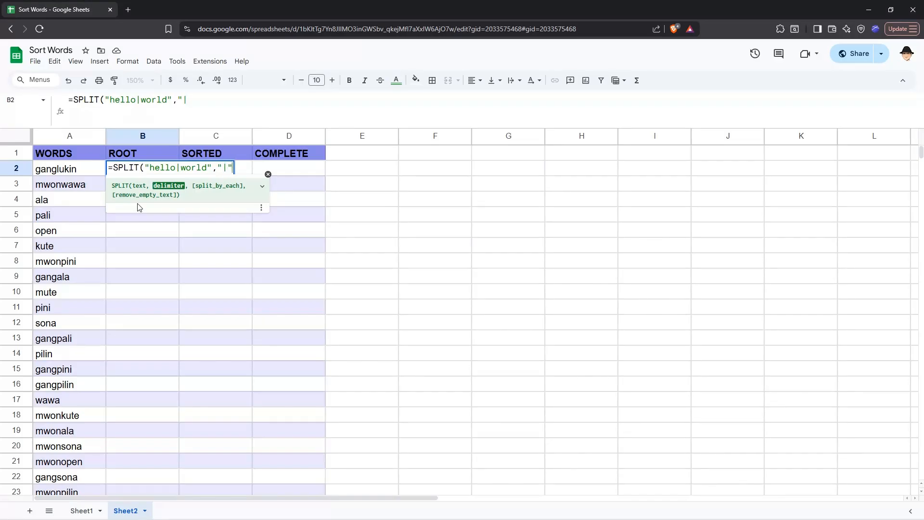
key("Return")
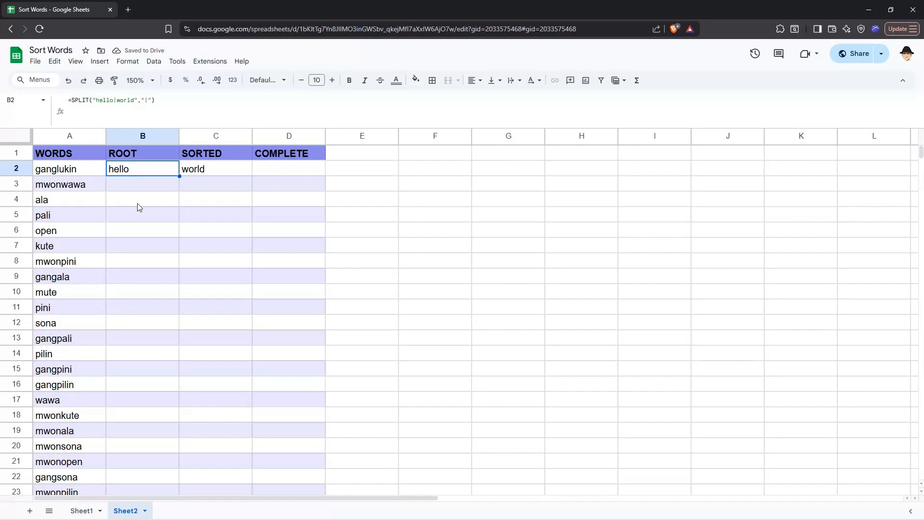
key("Right")
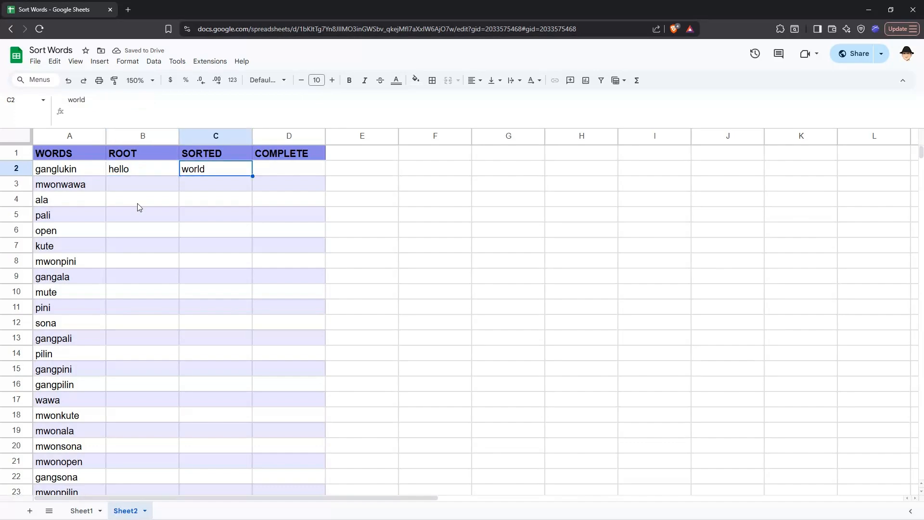
key("Left")
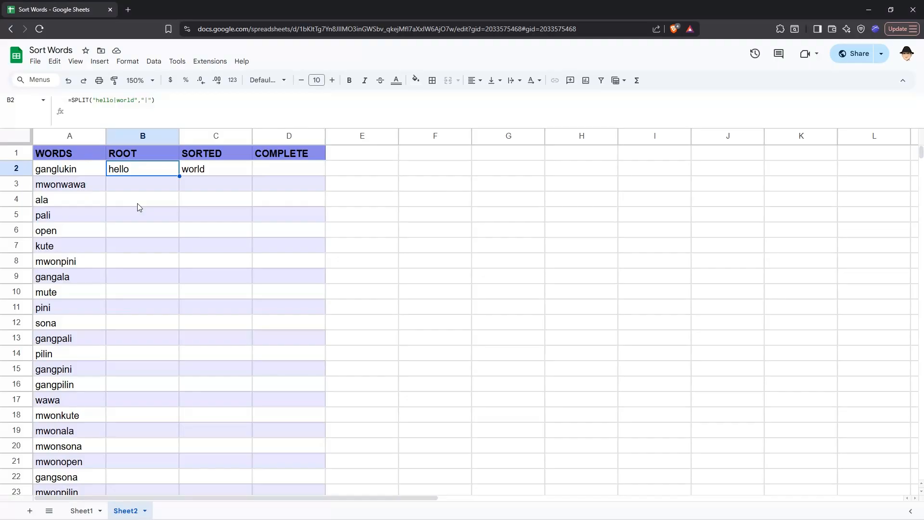
key("Delete")
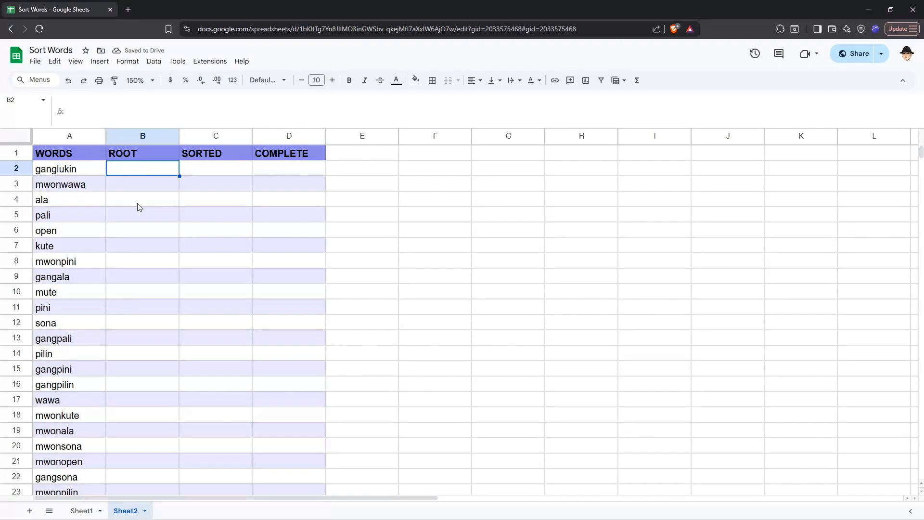
key("Left")
key("Right")
type("=")
key("Left")
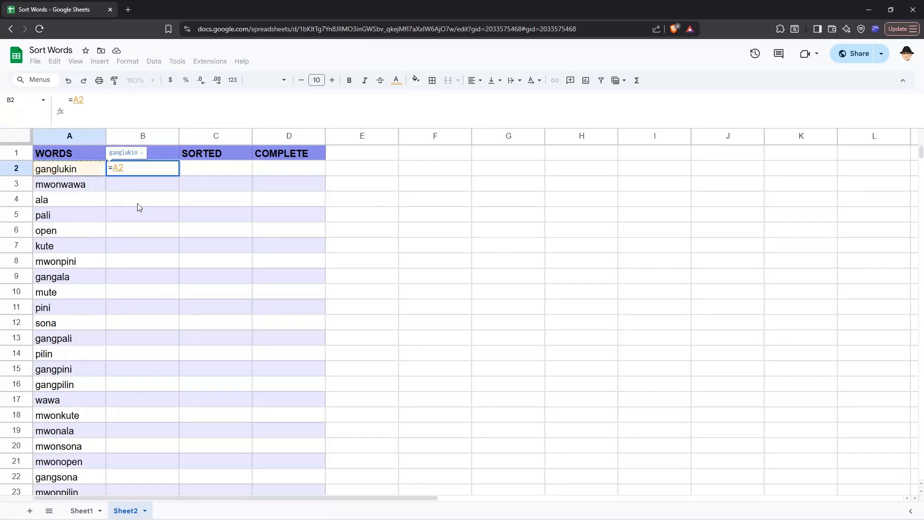
key("Escape")
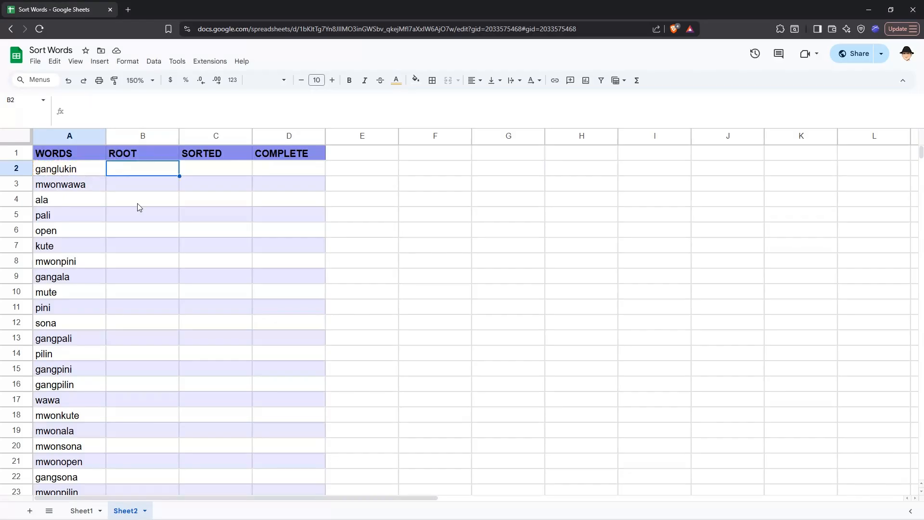
Step: Enter =SPLIT(A2,"gang",0) in B2 to strip the gang prefix from the first word
type("=sp")
key("Tab")
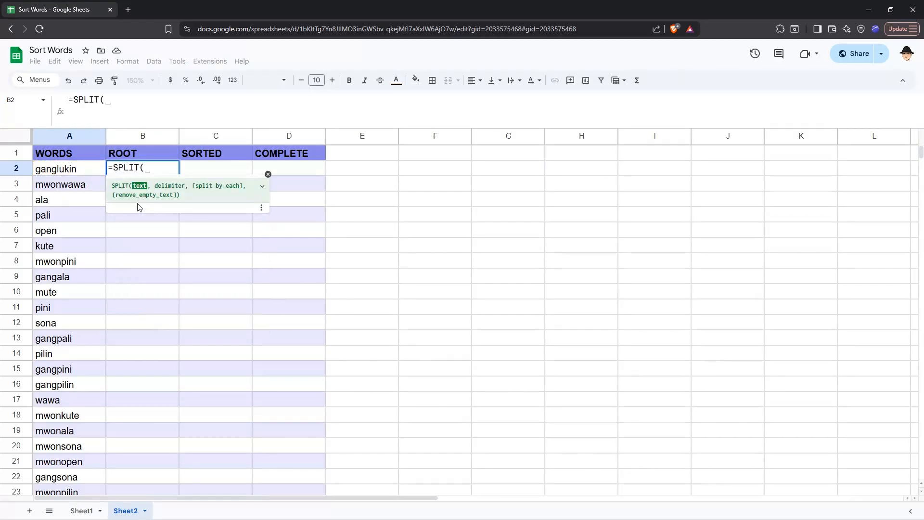
type("A2,\"gang\",")
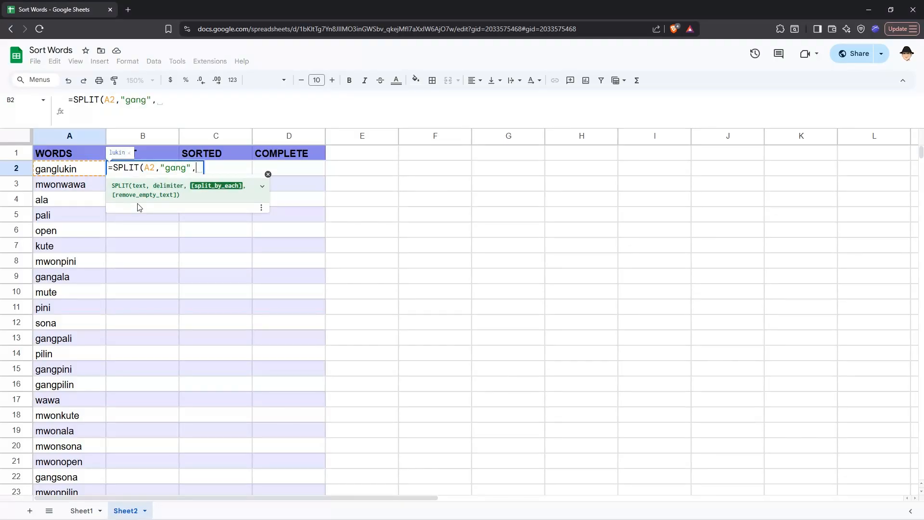
type("0")
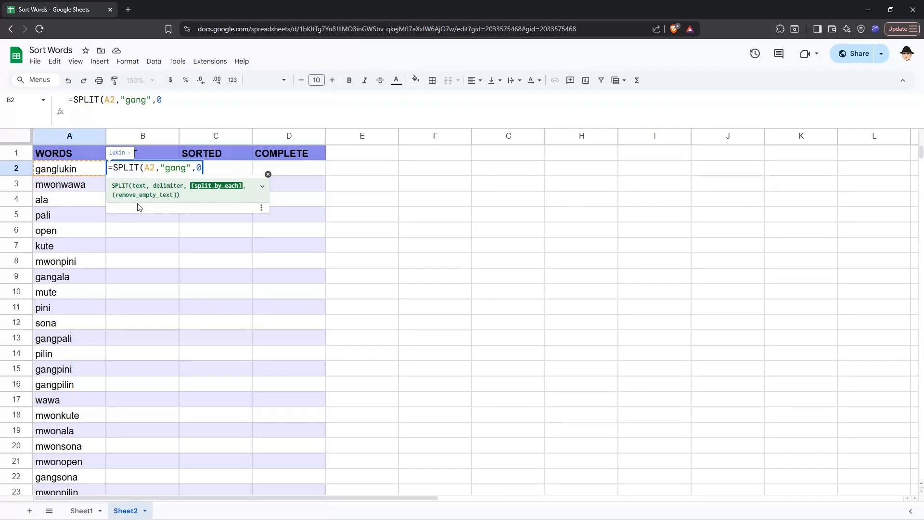
key("BackSpace")
key("BackSpace")
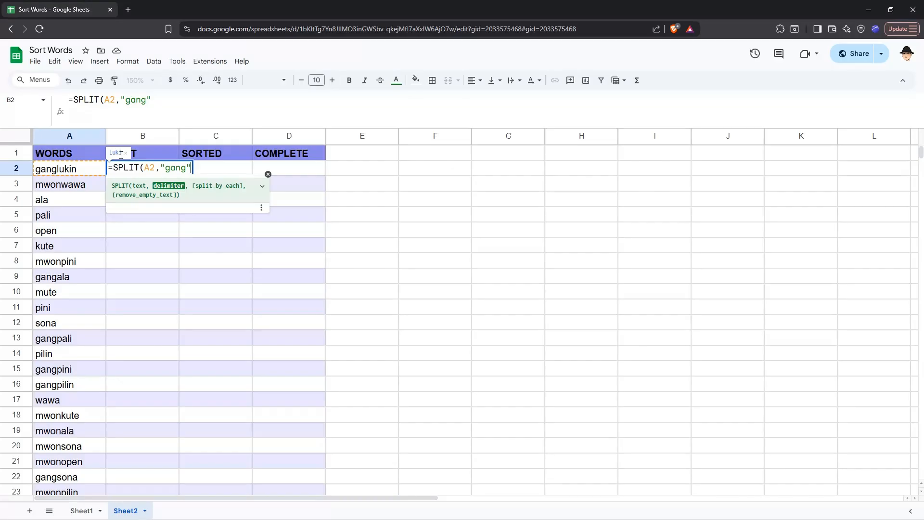
type(", ")
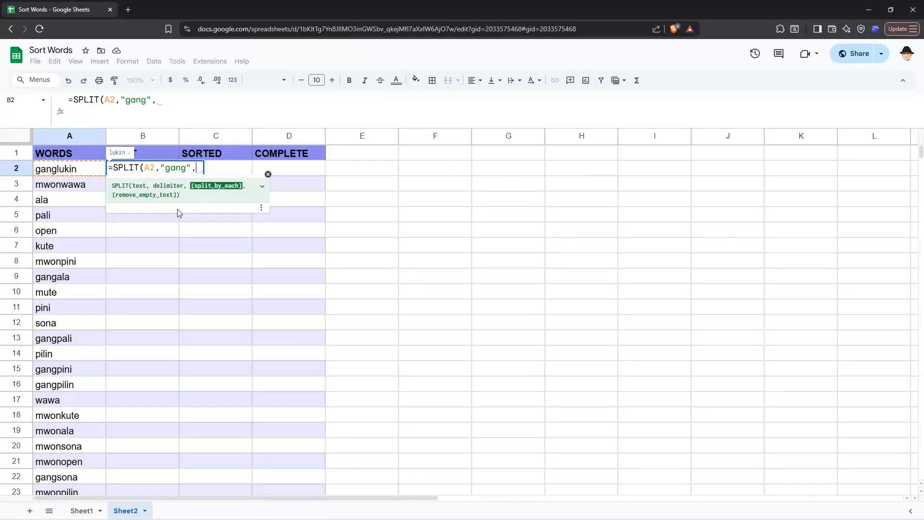
type("0)")
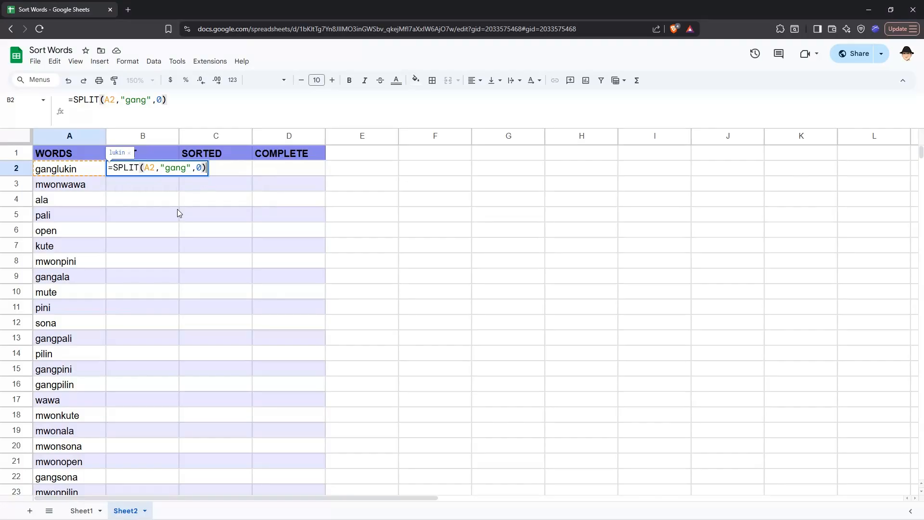
key("Return")
Step: Try copying the B2 formula into B3, then undo the paste
key("Up")
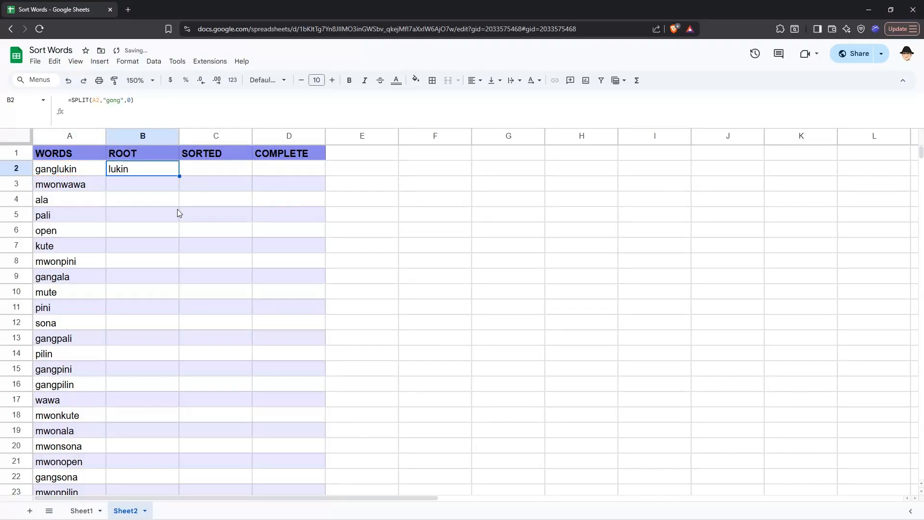
key("ctrl+c")
key("Down")
key("ctrl+v")
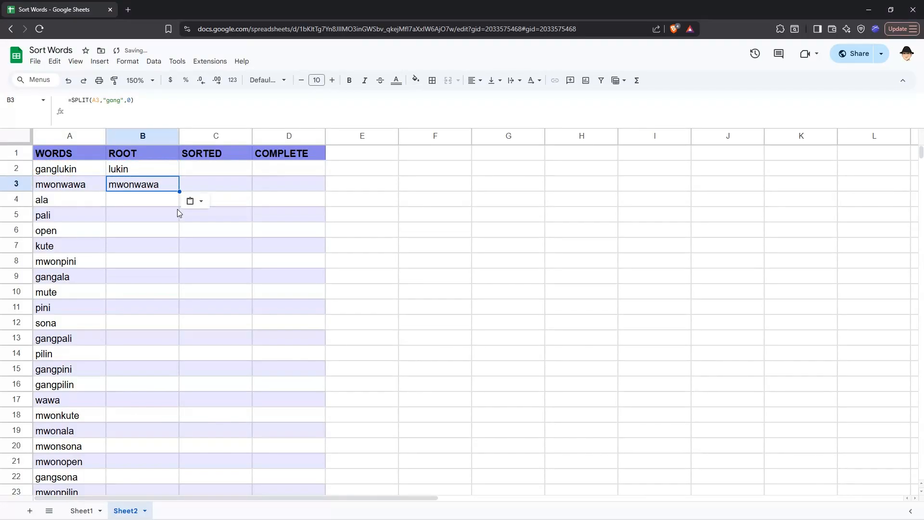
key("ctrl+z")
key("Up")
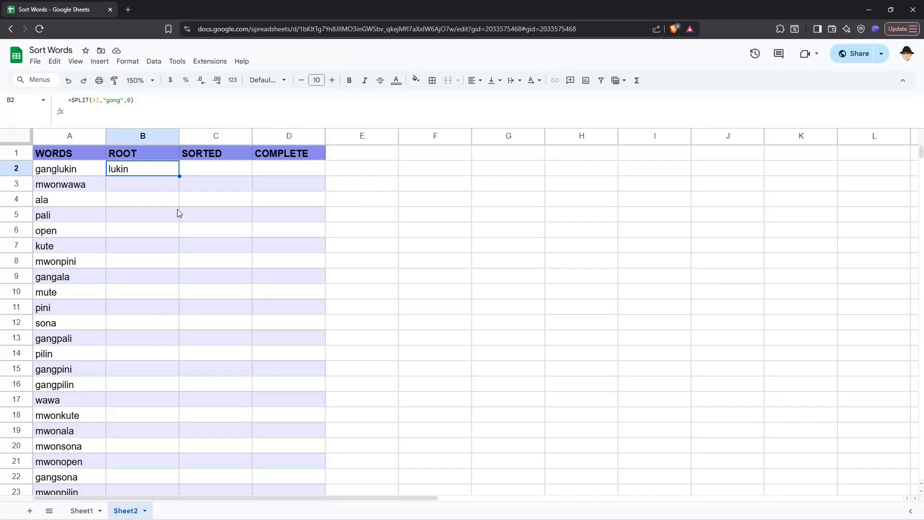
Step: Enter =split(B2,"mwon",0) in C2 to strip the mwon prefix from the root
key("Right")
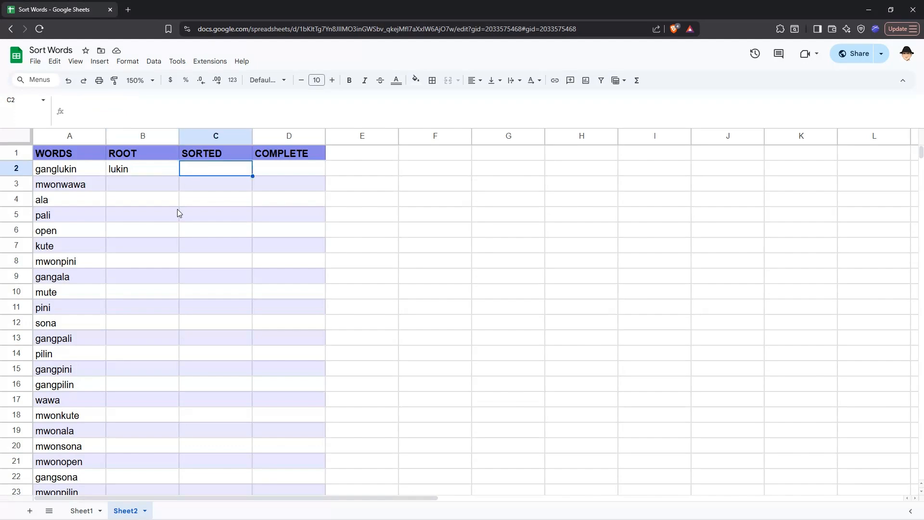
type("=SPLIT(B2,\"gang\",0)")
key("Tab")
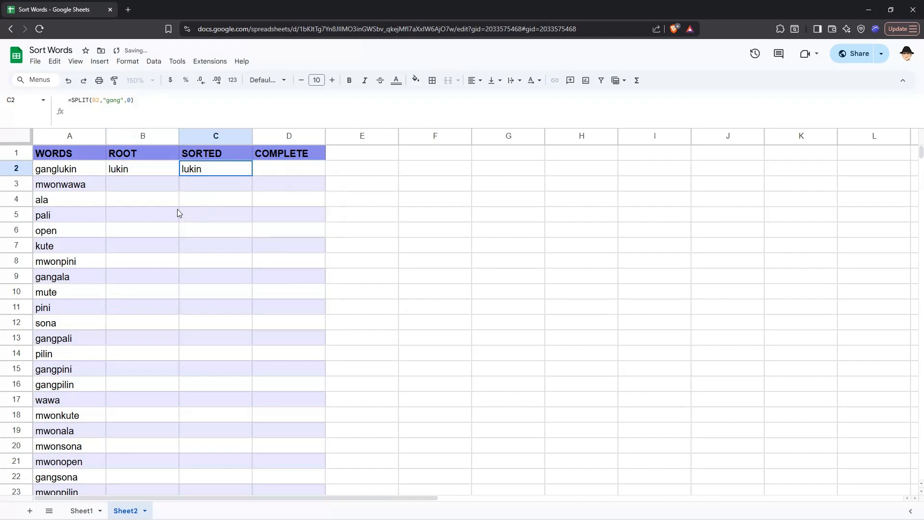
type("=split(B2,\"gang\",0)")
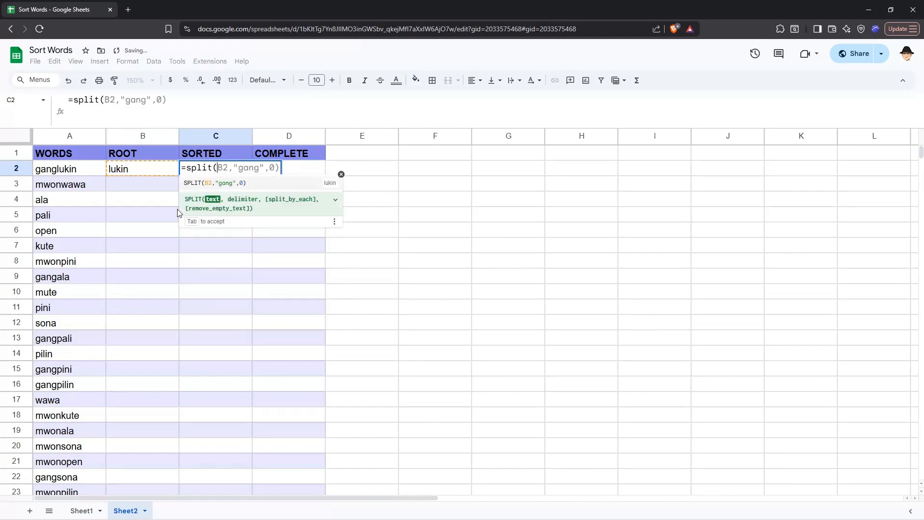
type("B2")
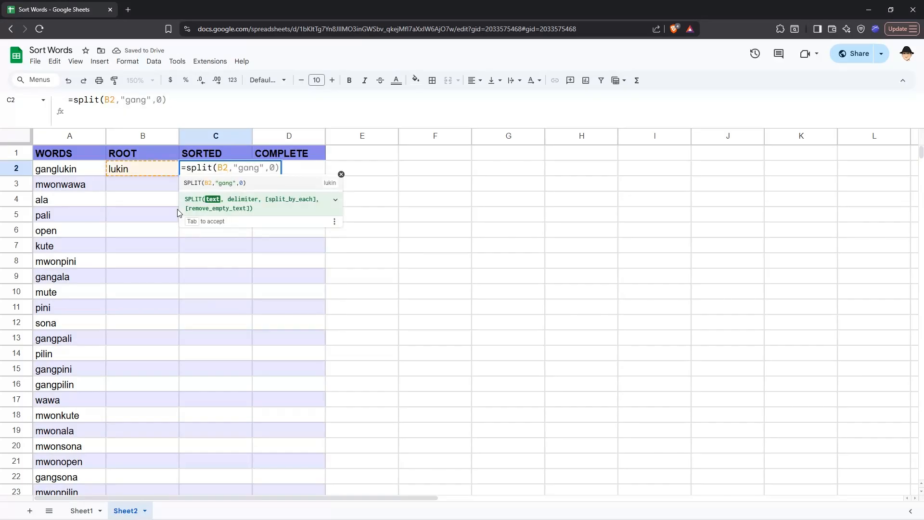
key("BackSpace")
key("BackSpace")
key("BackSpace")
key("BackSpace")
key("BackSpace")
key("BackSpace")
key("BackSpace")
key("BackSpace")
type("mwon")
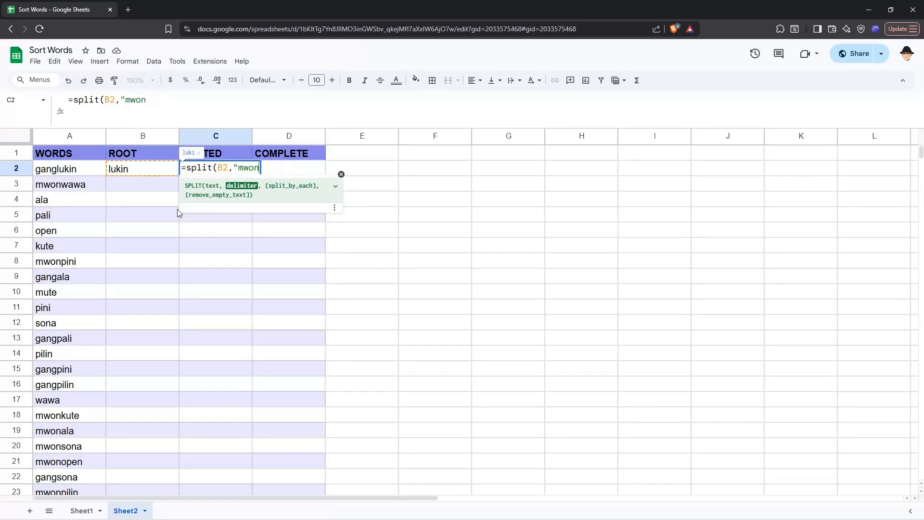
type("\")")
key("BackSpace")
type(",0)")
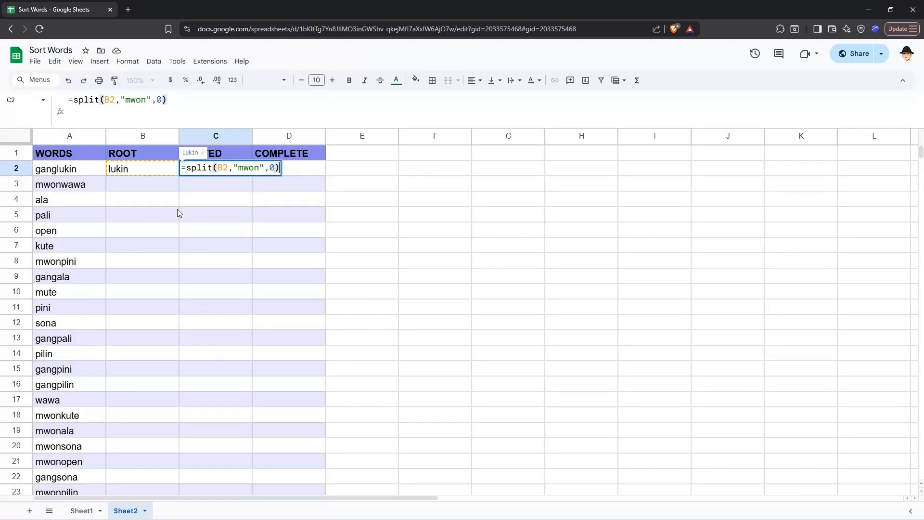
key("Return")
Step: Copy the formulas in B2:C2 down into row 3
key("Up")
key("Left")
key("shift+Right")
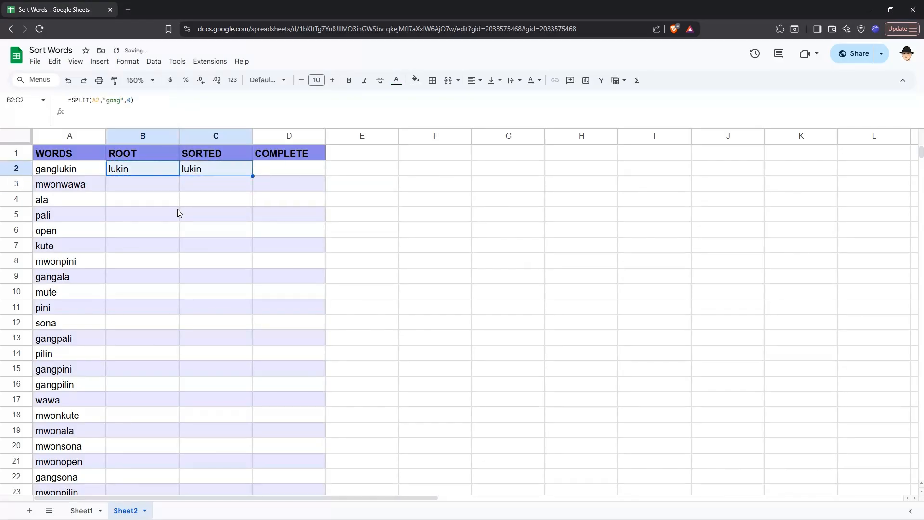
key("ctrl+c")
key("Down")
key("ctrl+v")
key("Escape")
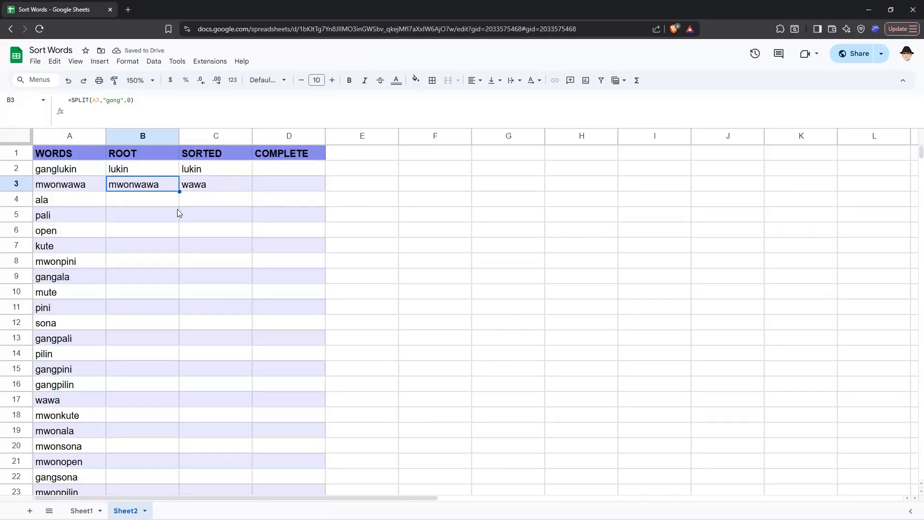
Step: Inspect the copied formulas in B3 and C3
key("F2")
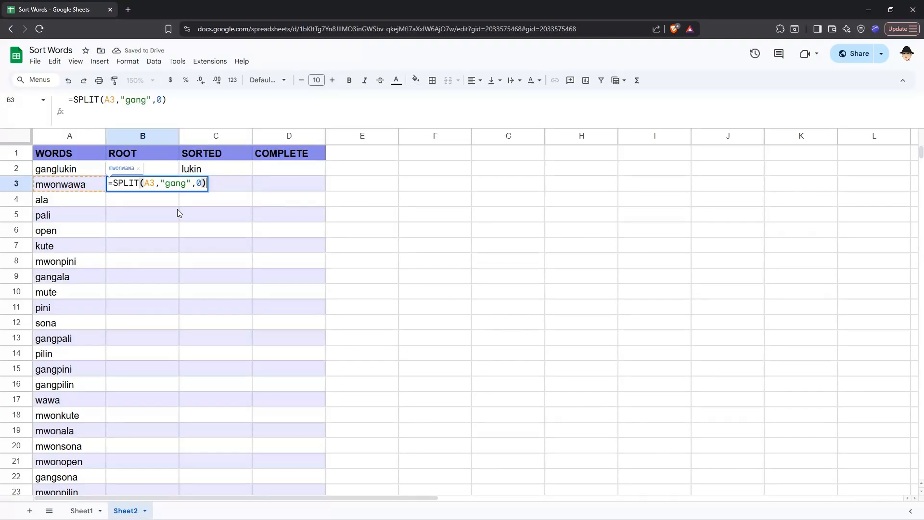
key("Escape")
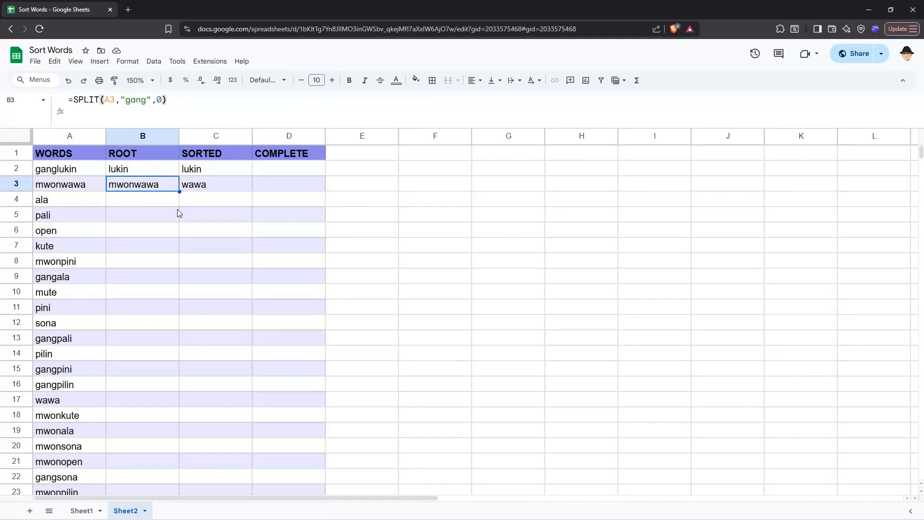
key("ctrl+c")
key("Right")
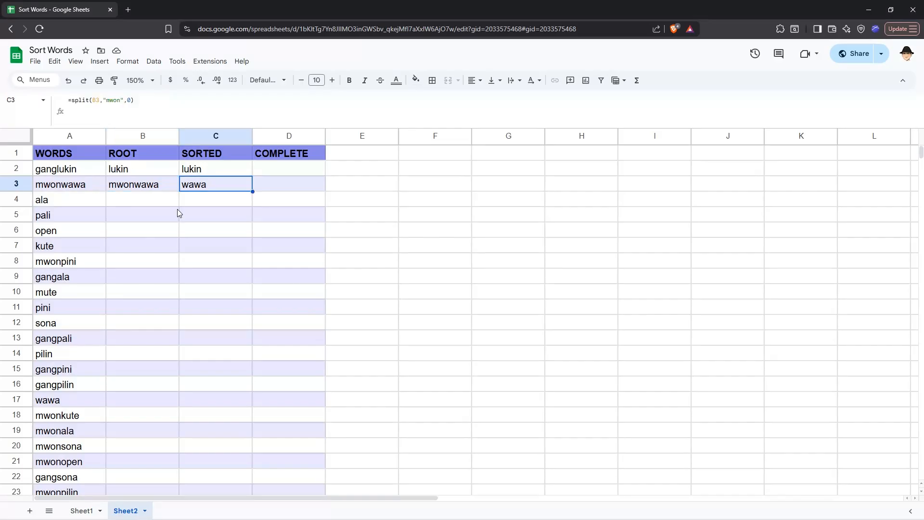
Step: Nest the gang SPLIT formula from B3 inside C3's mwon split, replacing its B3 reference
key("F2")
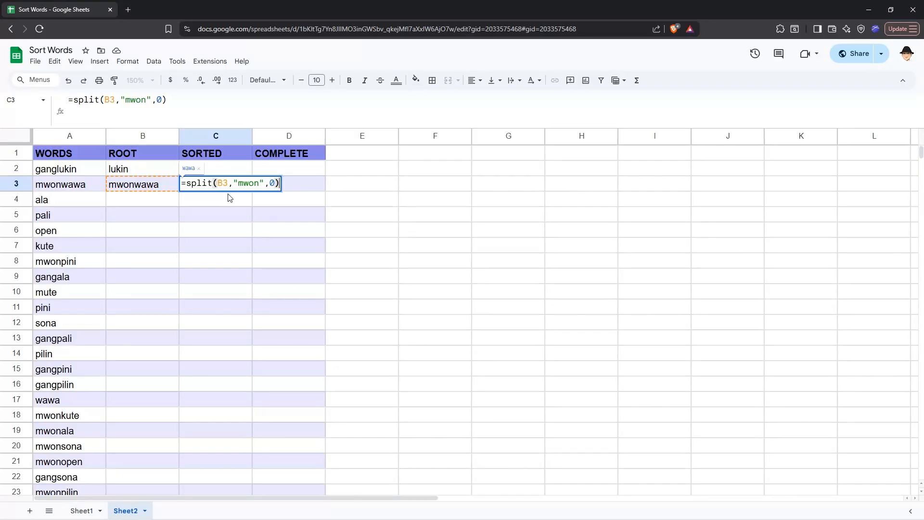
key("Return")
left_click(211, 188)
double_click(172, 190)
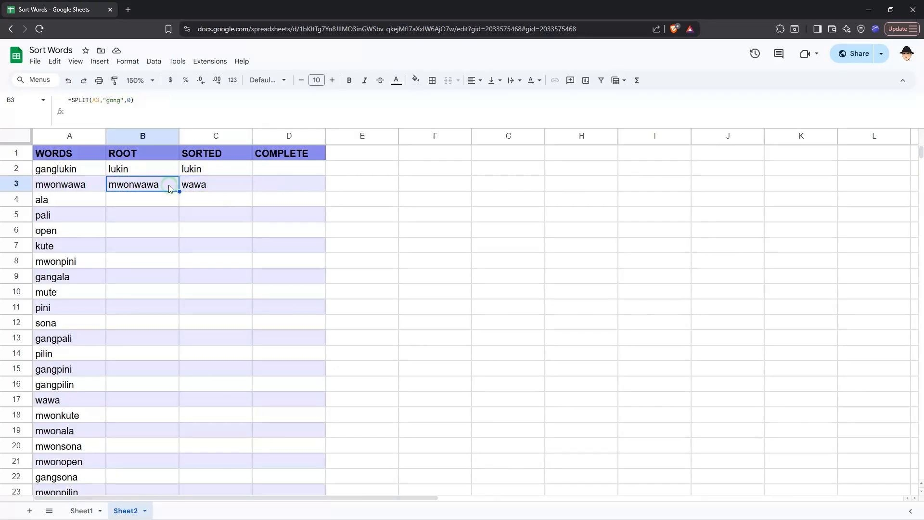
key("ctrl+a")
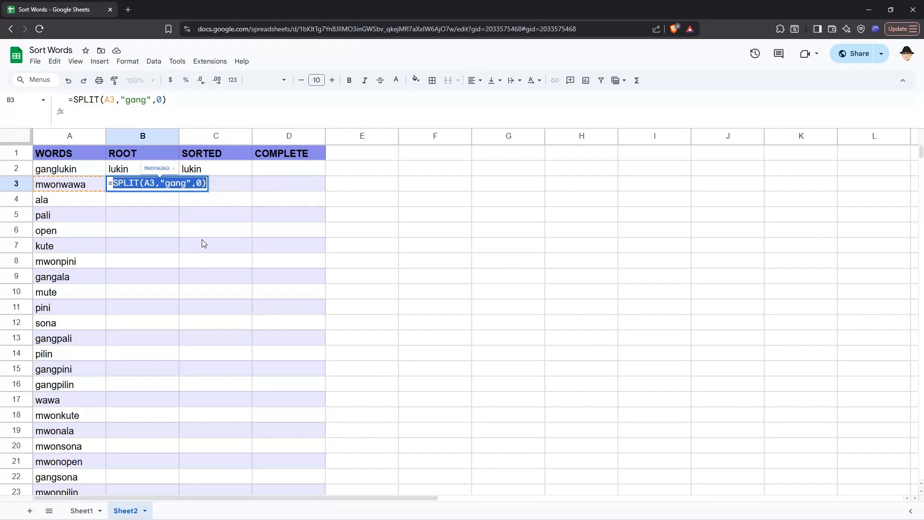
key("Tab")
key("Return")
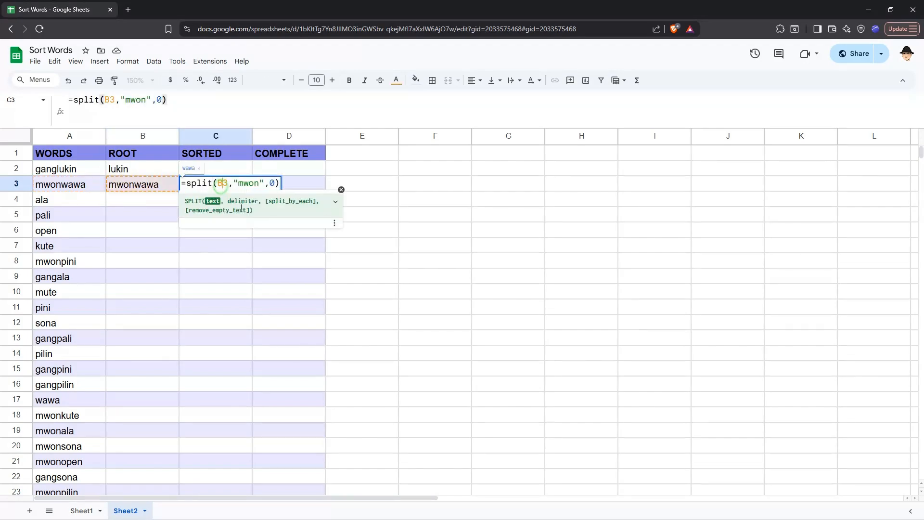
double_click(222, 184)
key("ctrl+v")
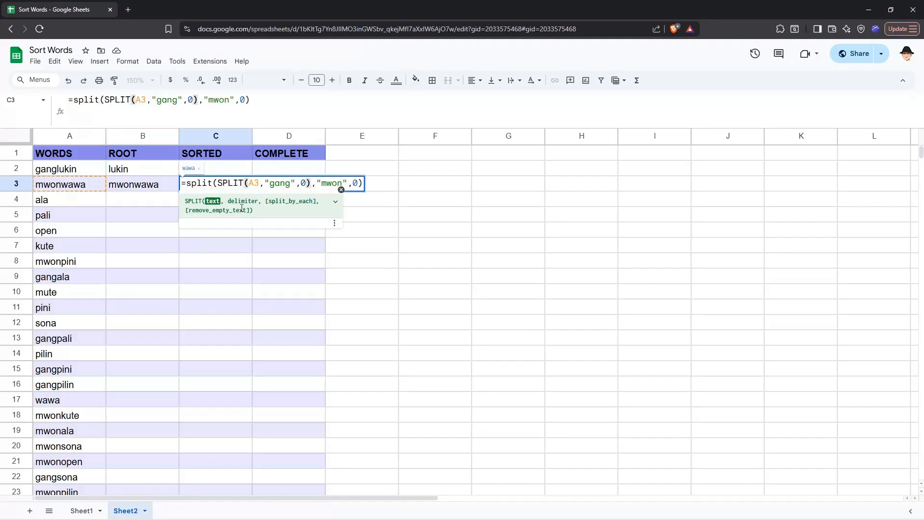
key("Return")
Step: Copy the nested formula from C3 and paste it into B3 so ROOT strips both prefixes
key("Up")
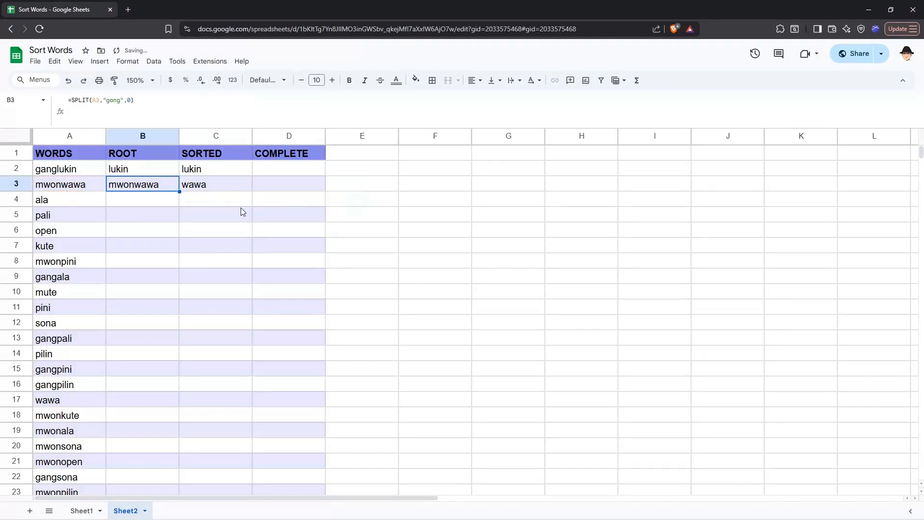
key("Right")
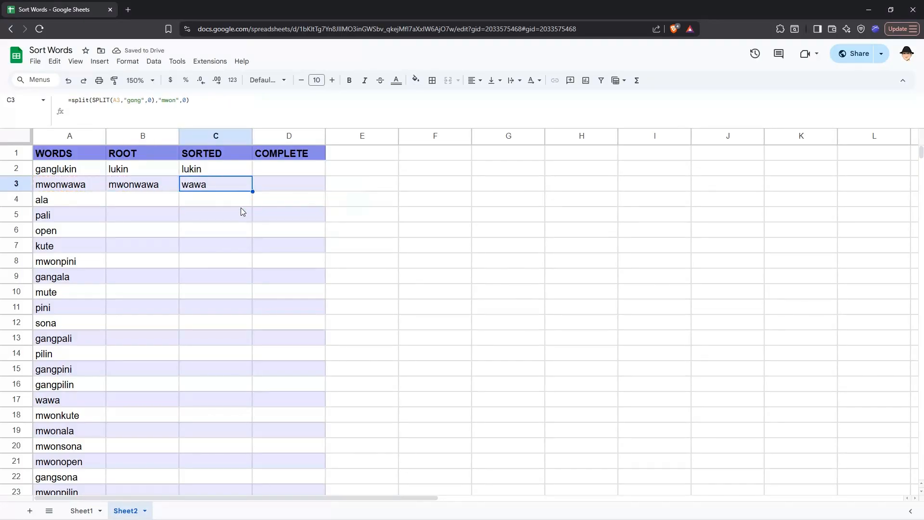
key("Return")
key("ctrl+a")
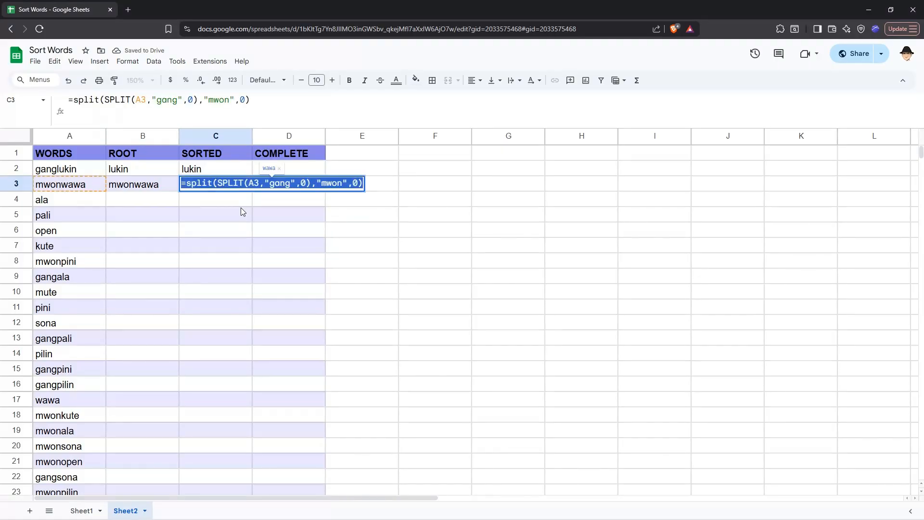
key("Tab")
key("Left")
key("Left")
key("Return")
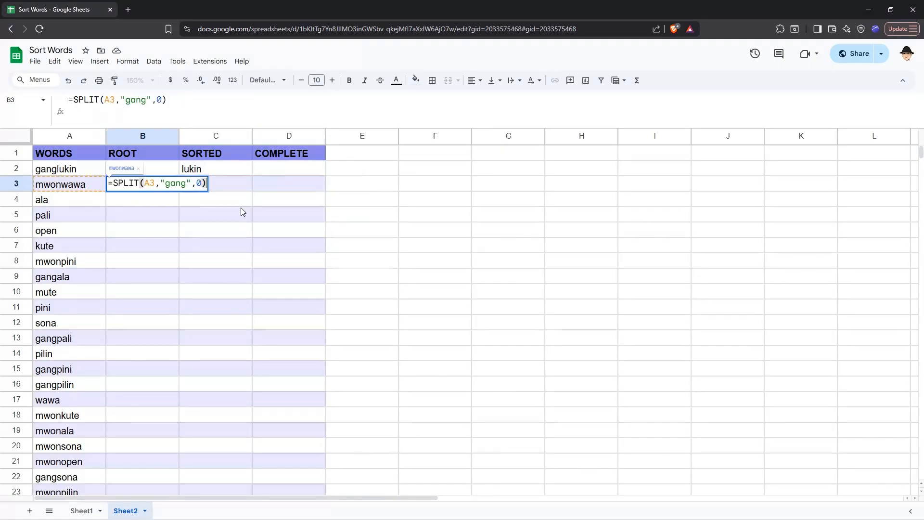
key("ctrl+a")
key("ctrl+v")
key("Return")
Step: Copy the B3 formula and clear the formulas from C2:C3
key("Up")
key("Up")
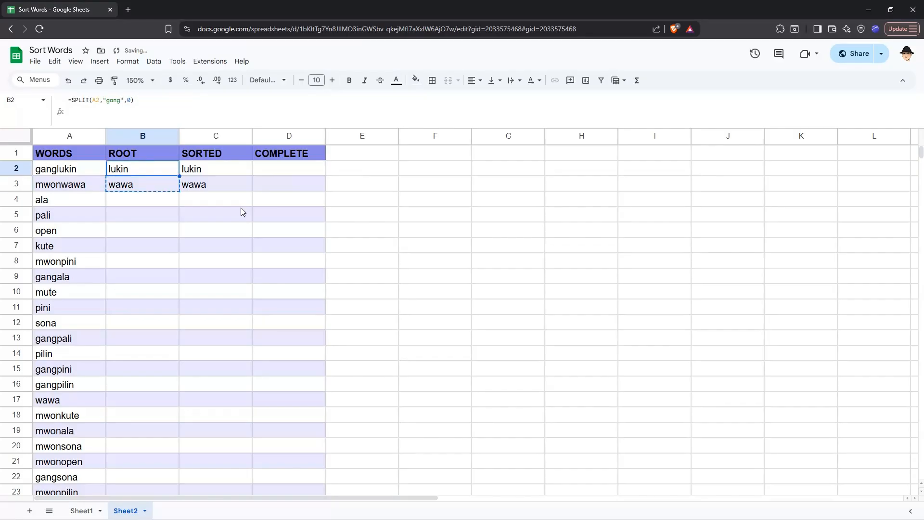
key("Down")
key("ctrl+c")
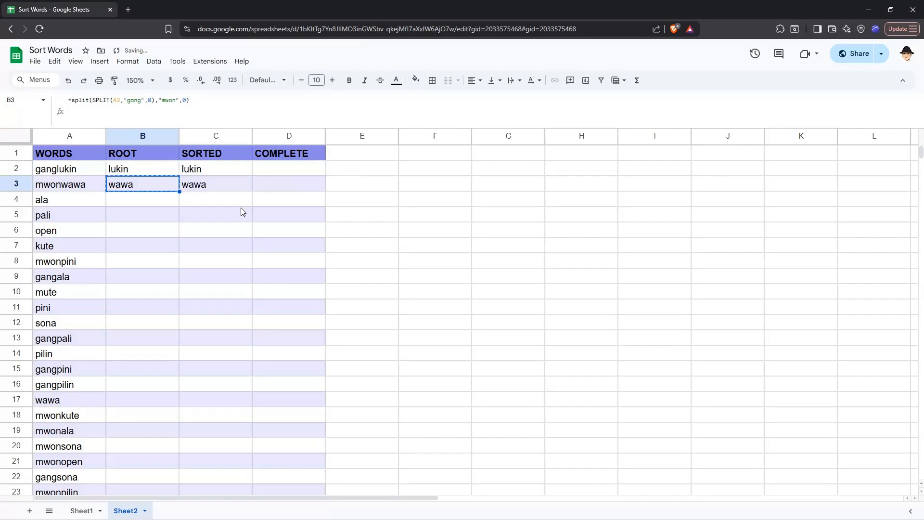
left_click(217, 172)
key("shift+Down")
key("Delete")
Step: Fill the nested SPLIT formula down column B for every word
key("Left")
key("Down")
double_click(179, 191)
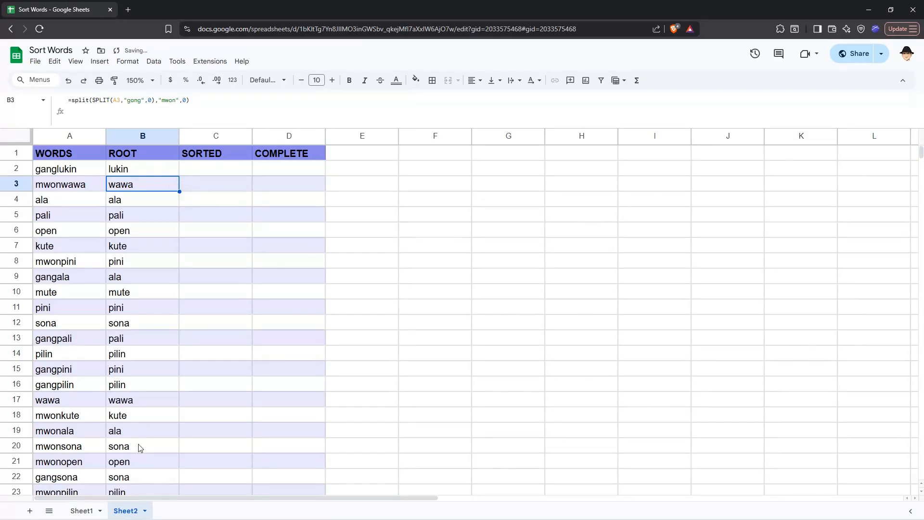
scroll(140, 448, "down", 5)
scroll(140, 448, "up", 5)
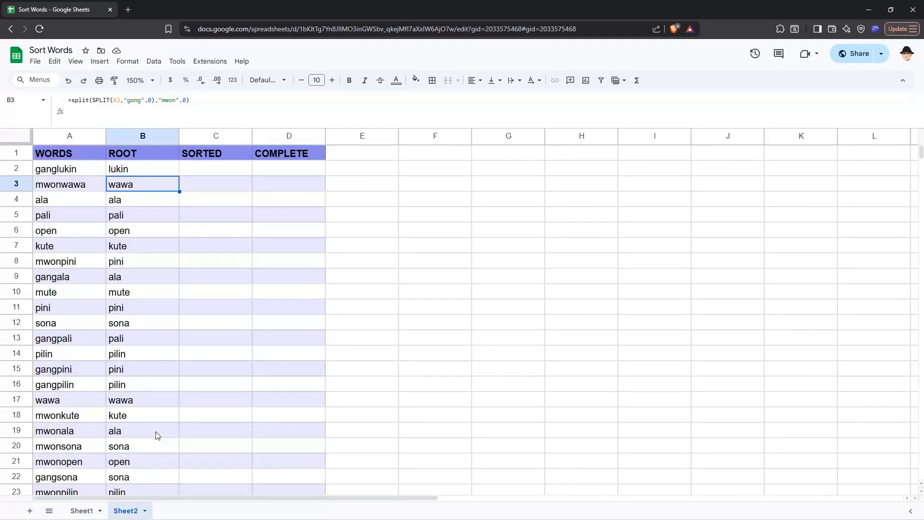
Step: Enter =SORT(A2:A31,1,1) in C2 to list the words in sorted order
left_click(213, 175)
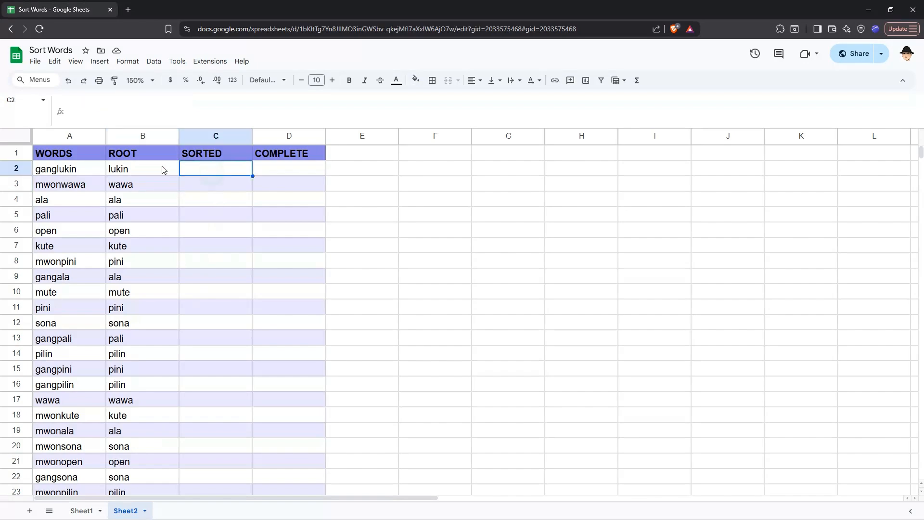
left_click(96, 169)
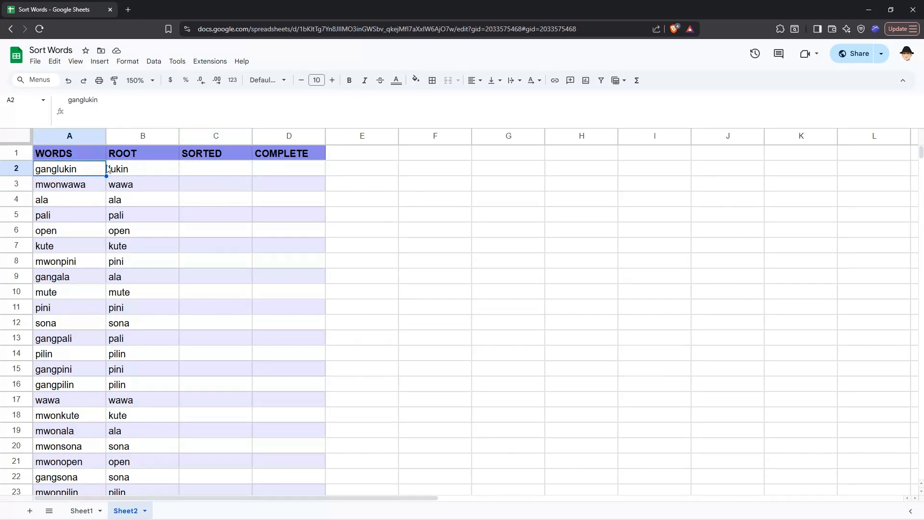
left_click(143, 170)
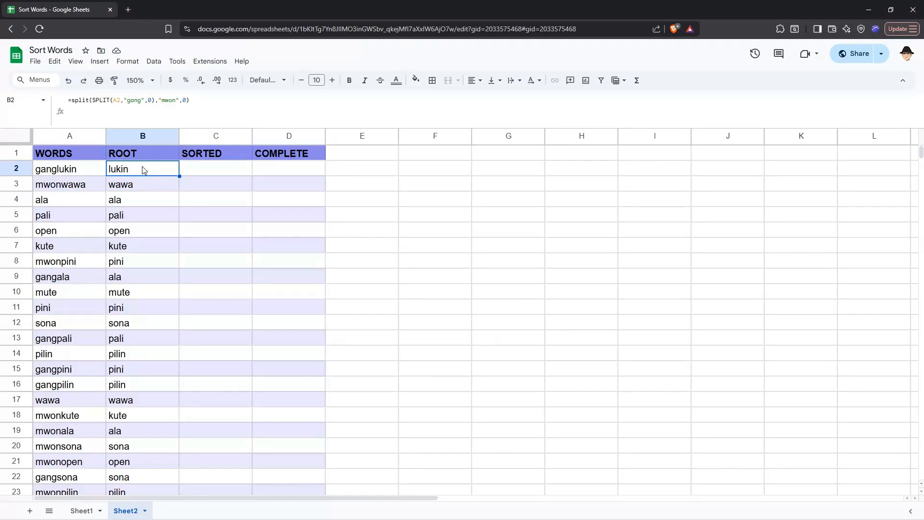
left_click(196, 170)
type("=SORT(")
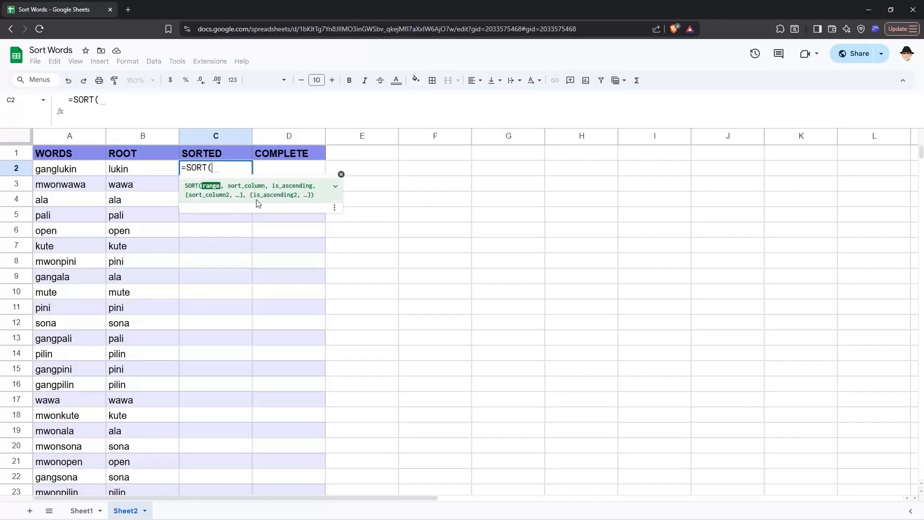
type("A2:A31")
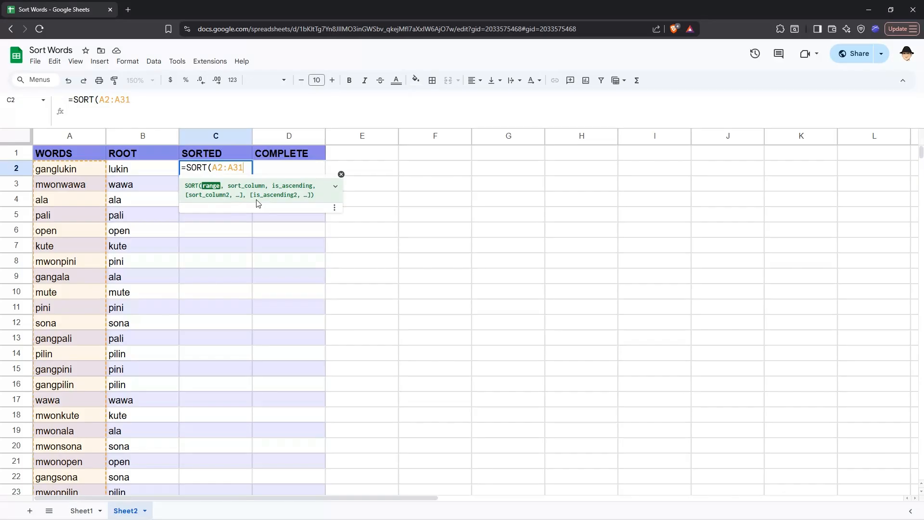
type(",")
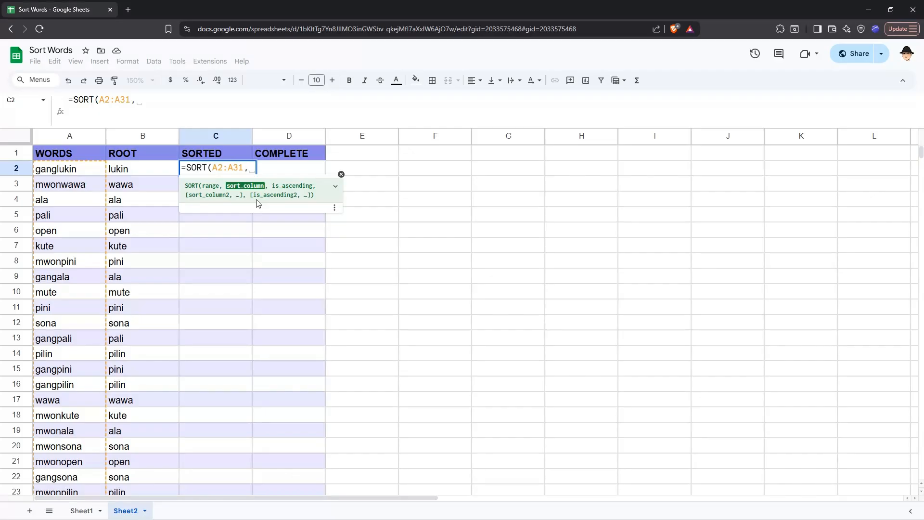
type("A2:A31")
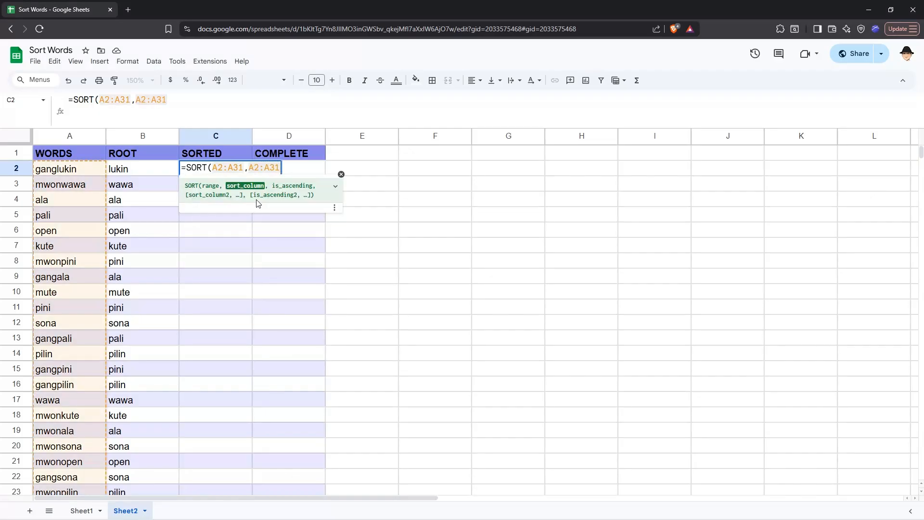
key("BackSpace")
key("BackSpace")
key("BackSpace")
key("BackSpace")
key("BackSpace")
key("BackSpace")
type("1")
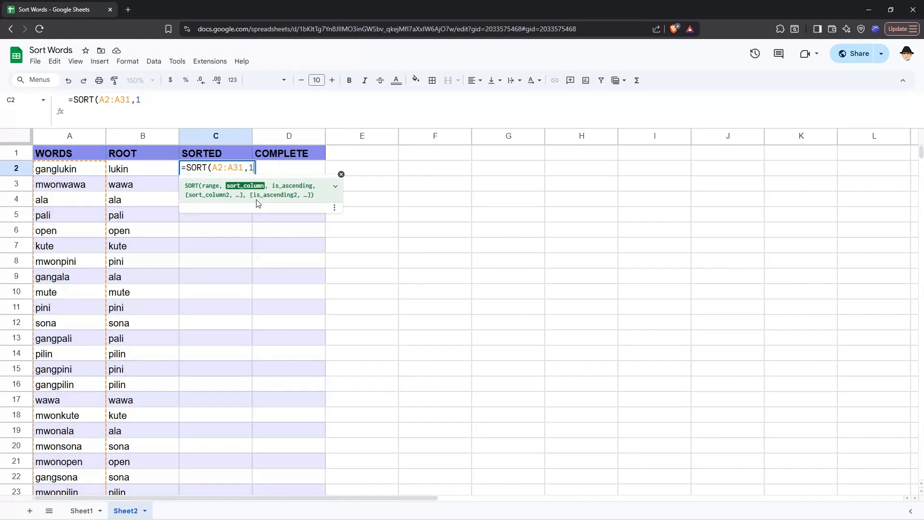
type(",1)")
key("Return")
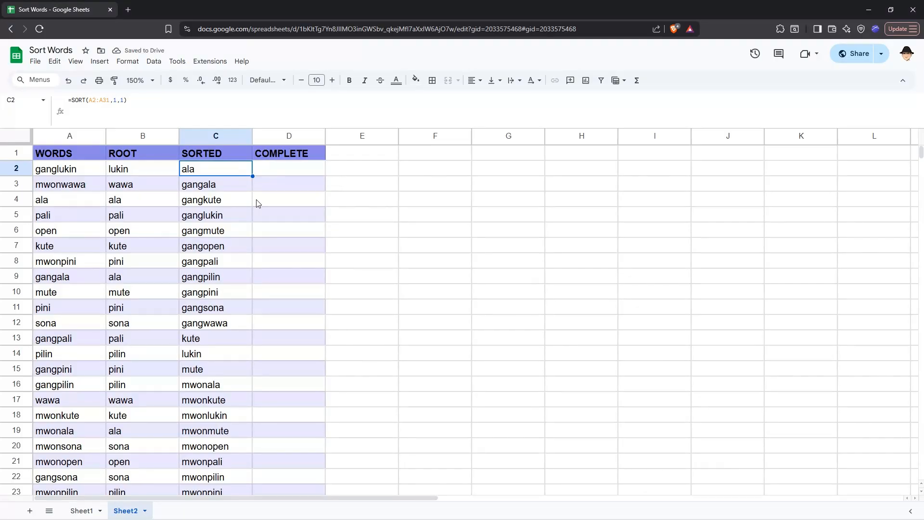
Step: Set the SORT formula's sort column argument to A2:A31
key("Return")
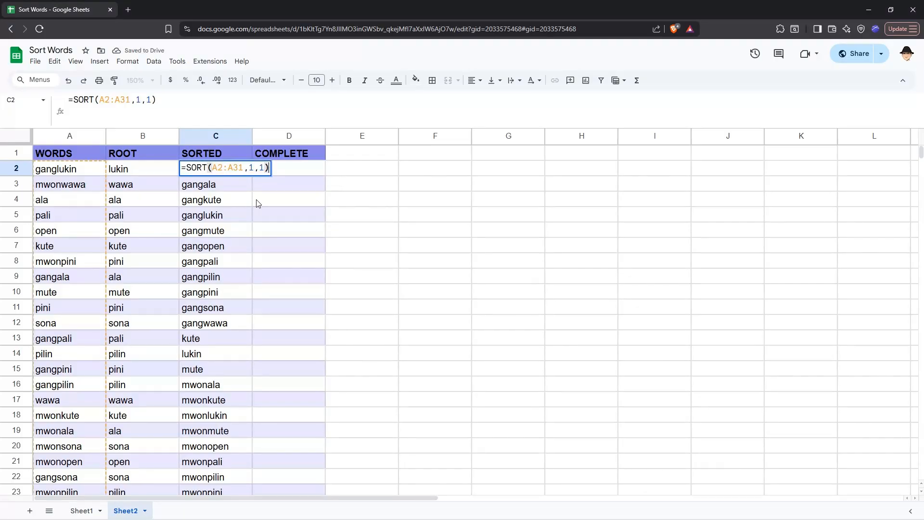
key("Left")
key("Left")
key("Left")
key("BackSpace")
type("A2:A31")
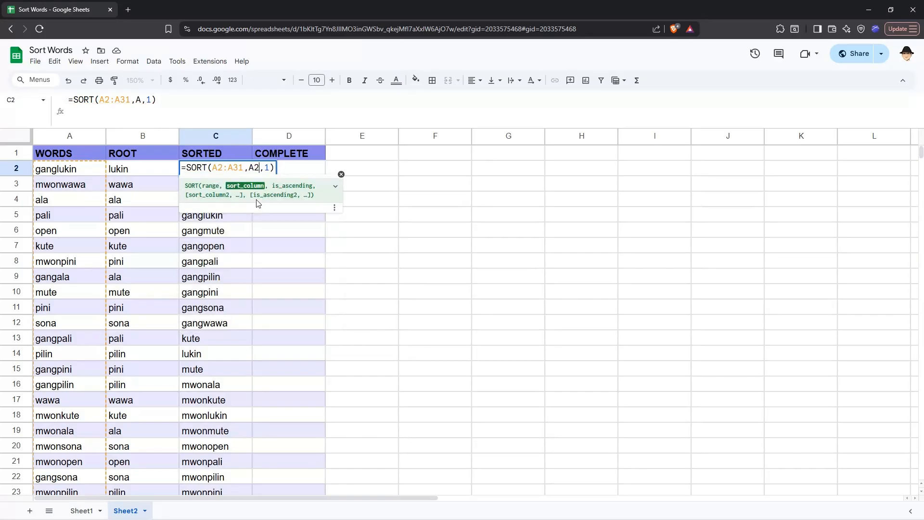
key("Return")
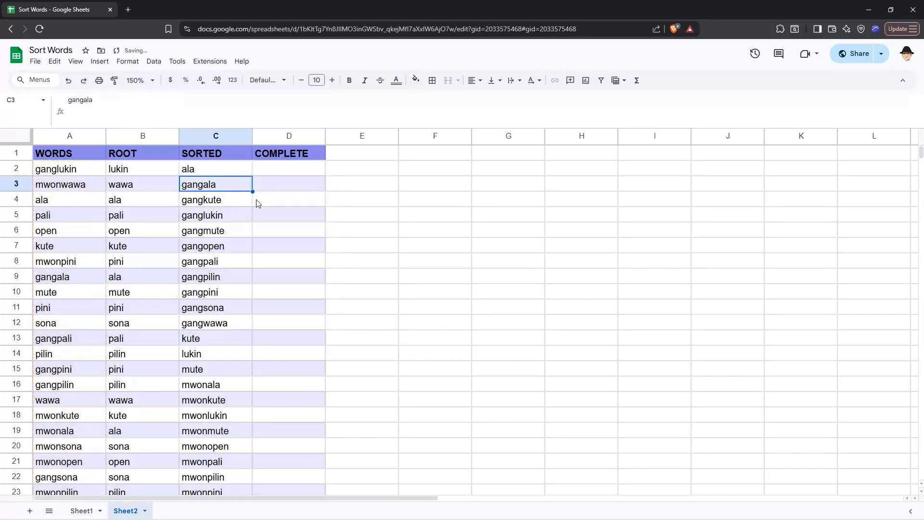
key("Up")
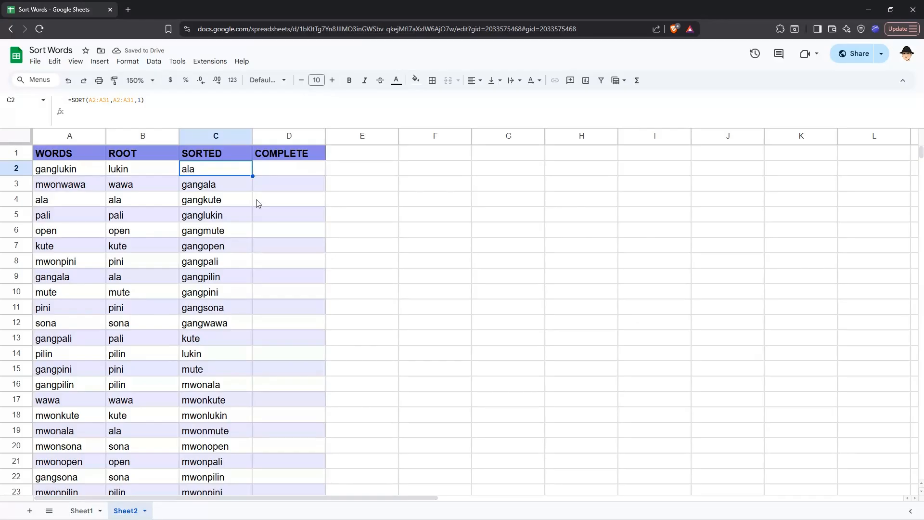
Step: Change the SORT formula's sort column to B2:B31 so words are ordered by their root
key("Return")
key("shift+Left")
key("shift+Left")
key("shift+Left")
key("shift+Left")
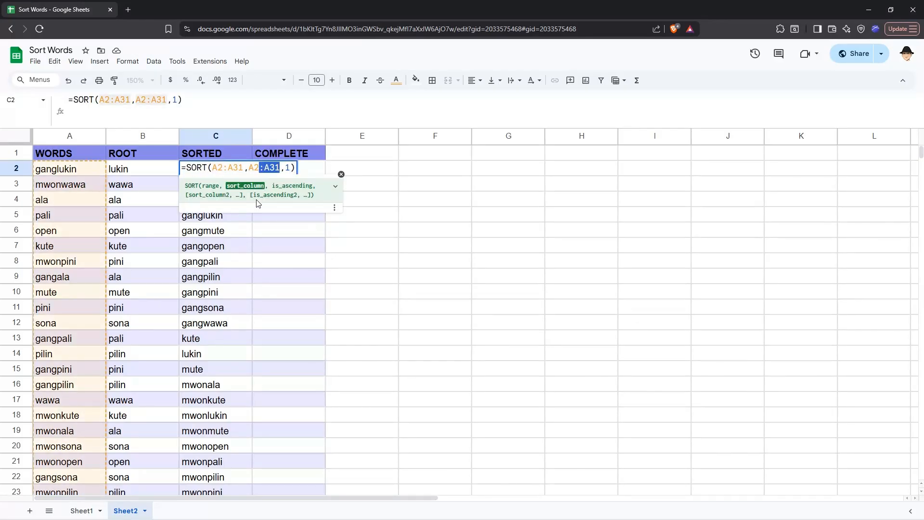
key("Left")
key("Left")
key("BackSpace")
type("B")
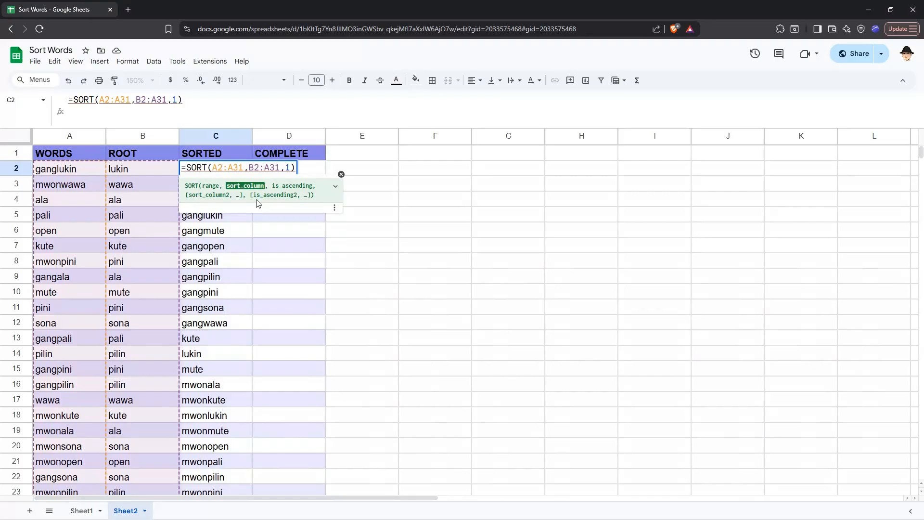
key("Delete")
type("B")
key("Right")
key("Right")
key("Right")
key("Right")
key("Right")
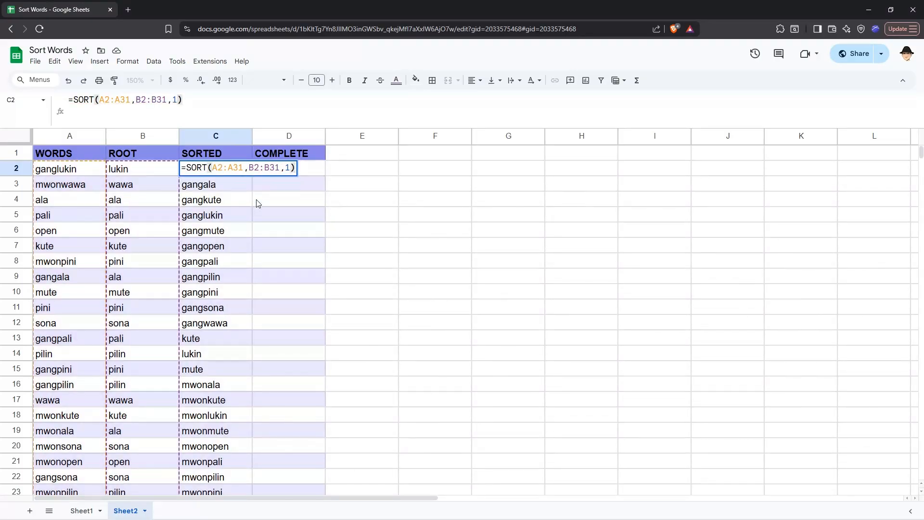
key("Return")
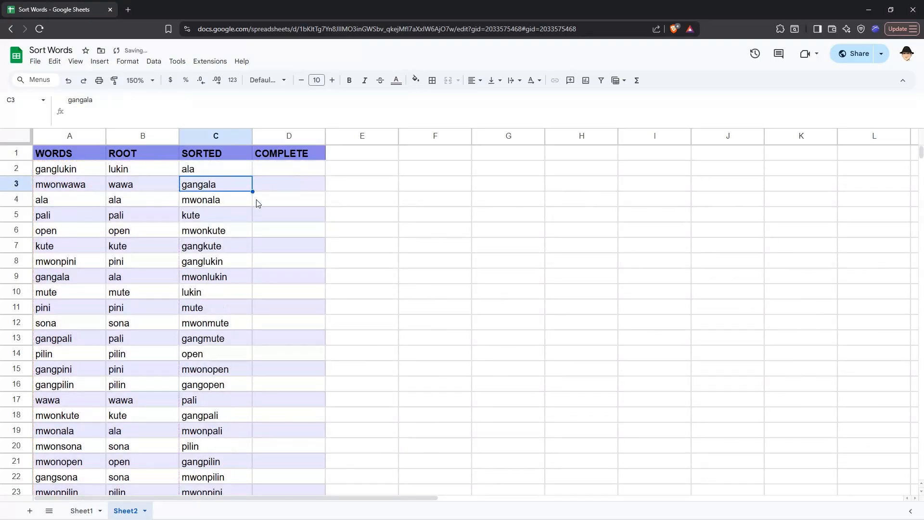
Step: Step through the sorted words in column C to check their order against the roots
key("Up")
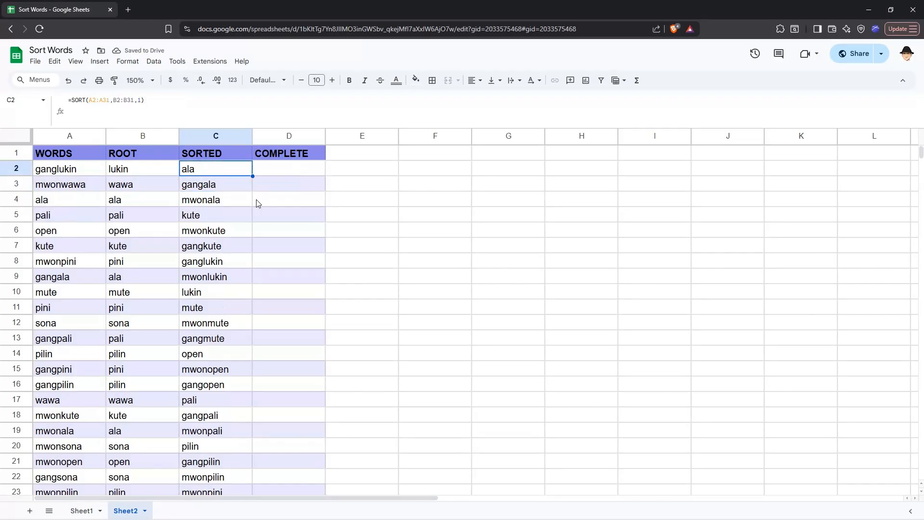
key("Down")
key("Down")
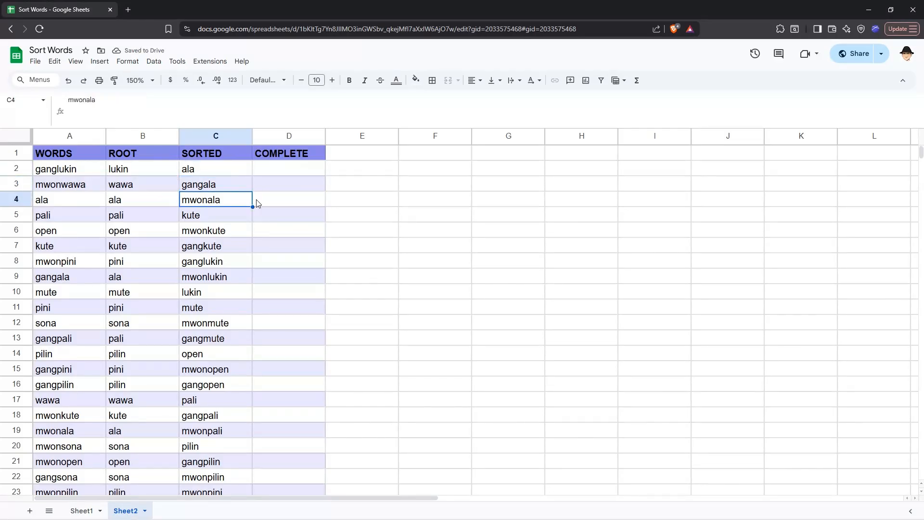
key("Down")
key("Down")
key("Down")
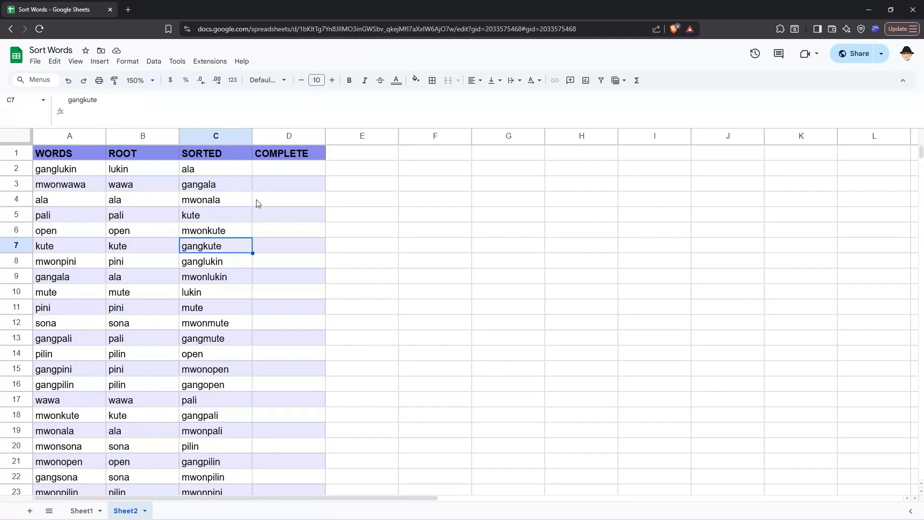
key("Down")
key("Down")
key("Down")
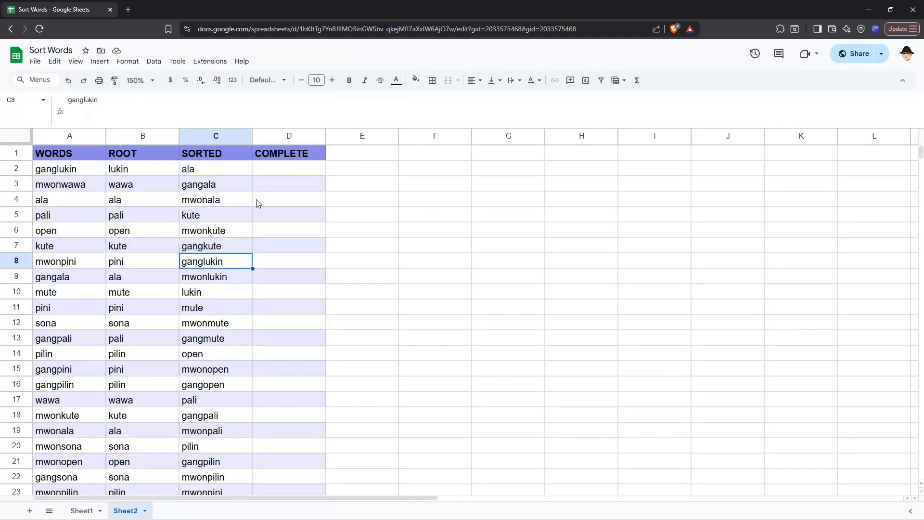
key("Up")
key("Up")
key("Up")
key("Up")
key("Up")
key("Up")
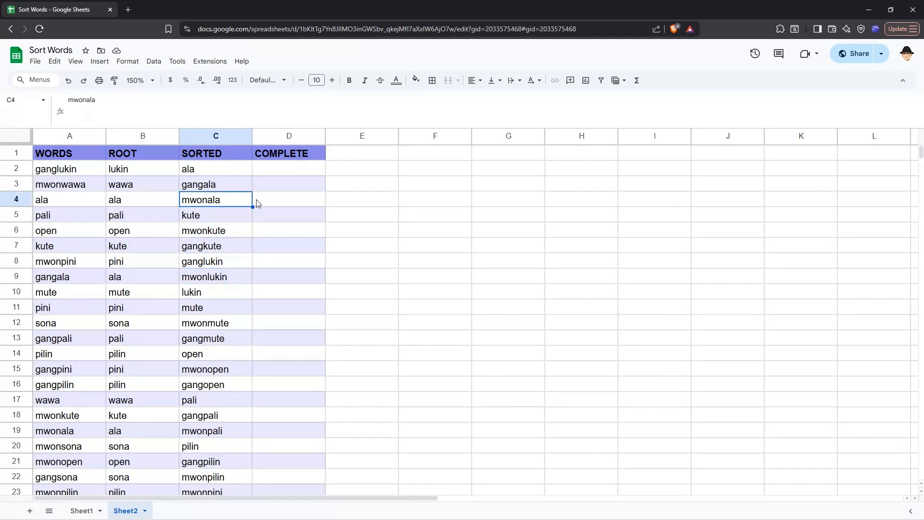
Step: Review the sorted words in column C cell by cell, comparing each with the roots listed in column B
left_click(215, 229)
left_click(198, 243)
left_click(207, 234)
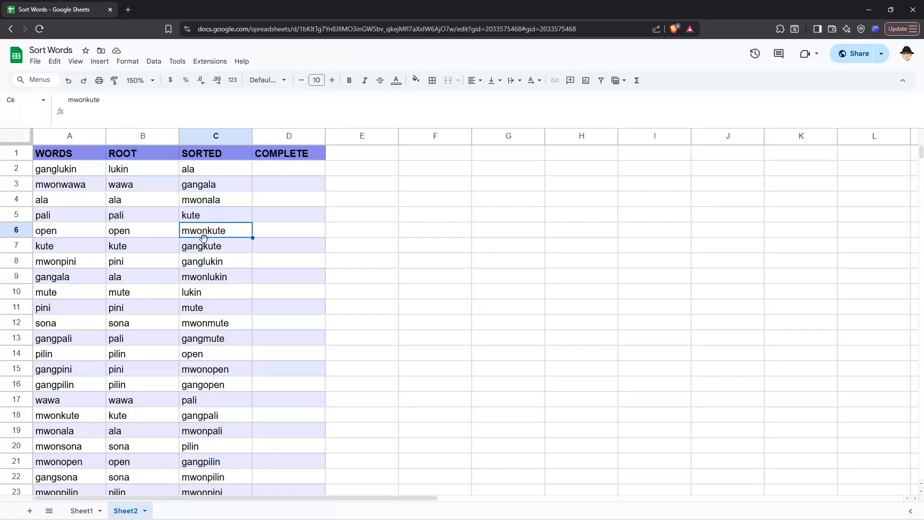
left_click(202, 244)
left_click(203, 233)
left_click(219, 248)
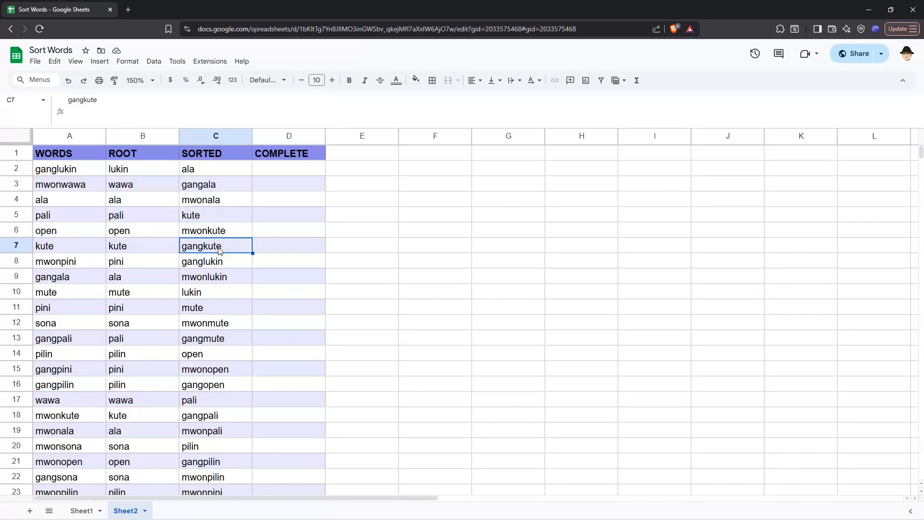
left_click(201, 172)
left_click(206, 186)
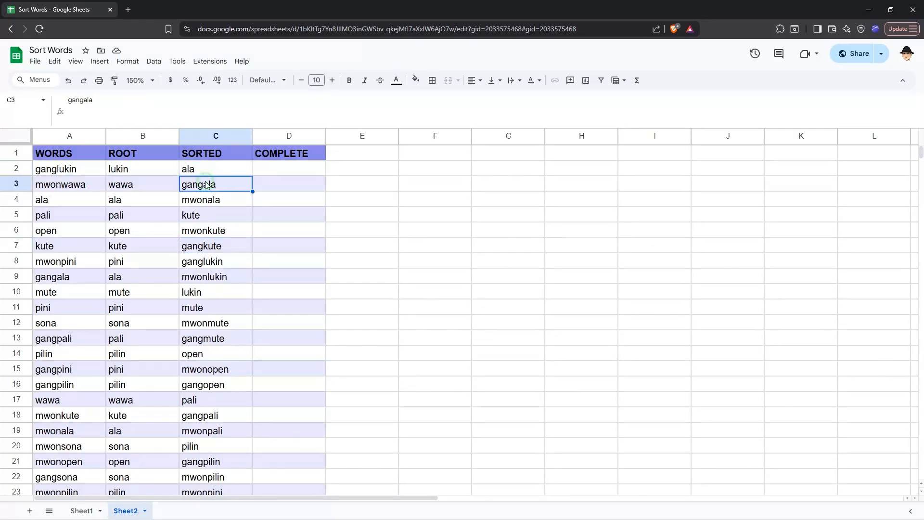
left_click(199, 202)
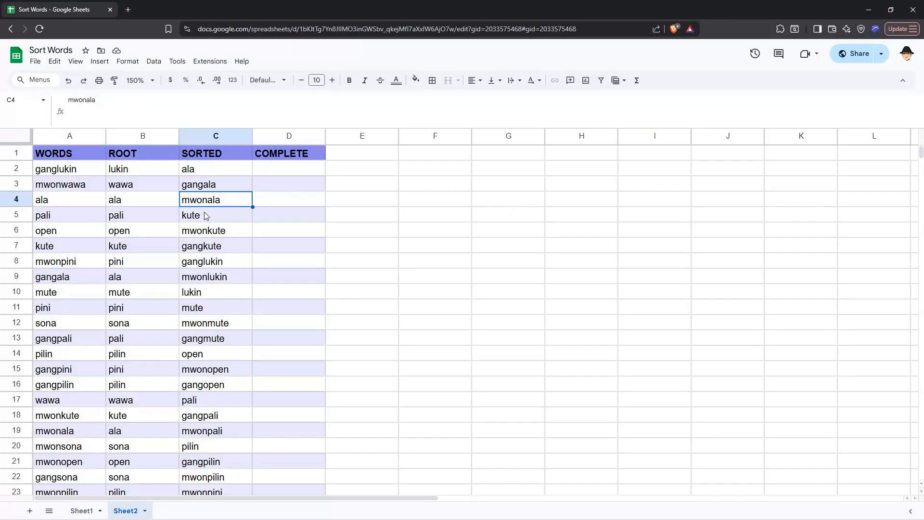
left_click(205, 214)
left_click(203, 229)
left_click(201, 247)
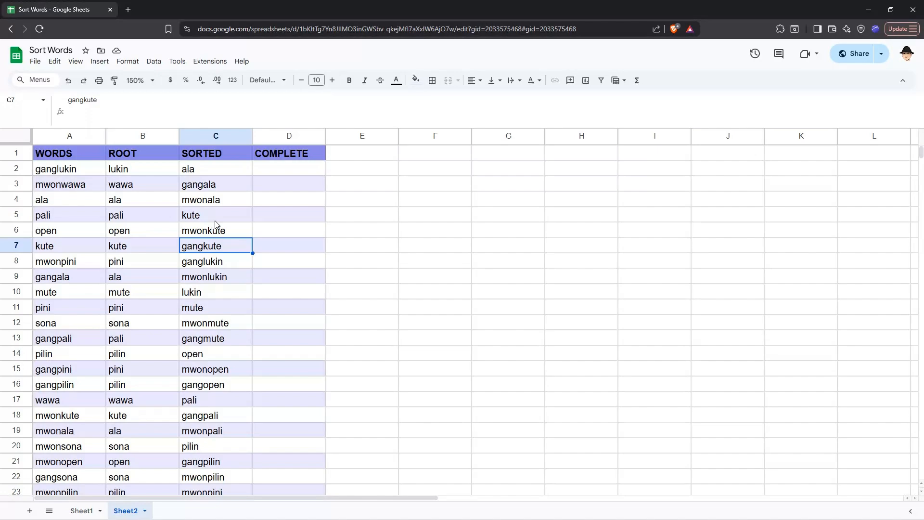
Step: Replace the SORT formula's sort column B2:B31 in C2 with the root SPLIT formula copied from B2
key("ctrl+Up")
key("Down")
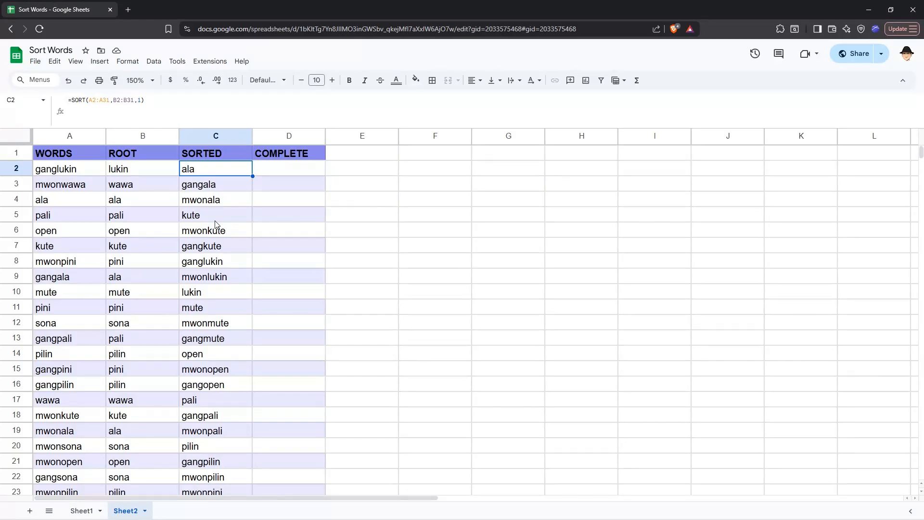
key("Down")
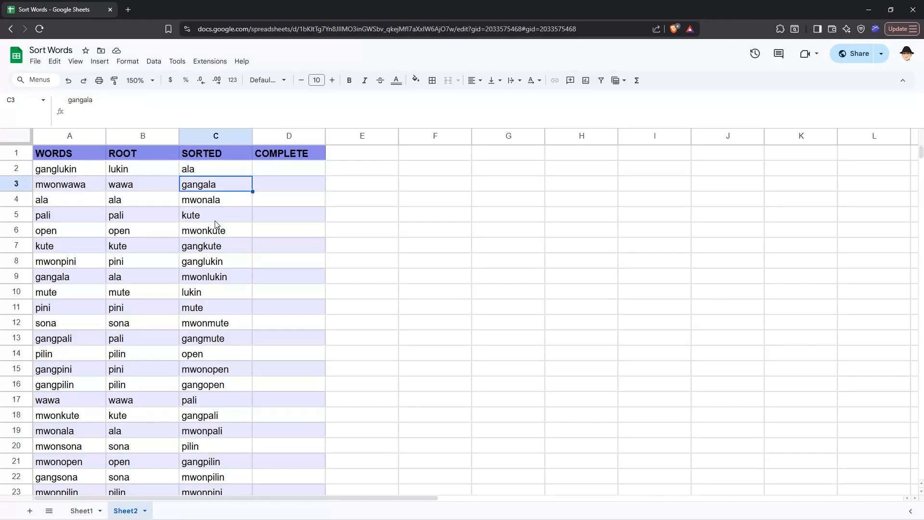
key("Up")
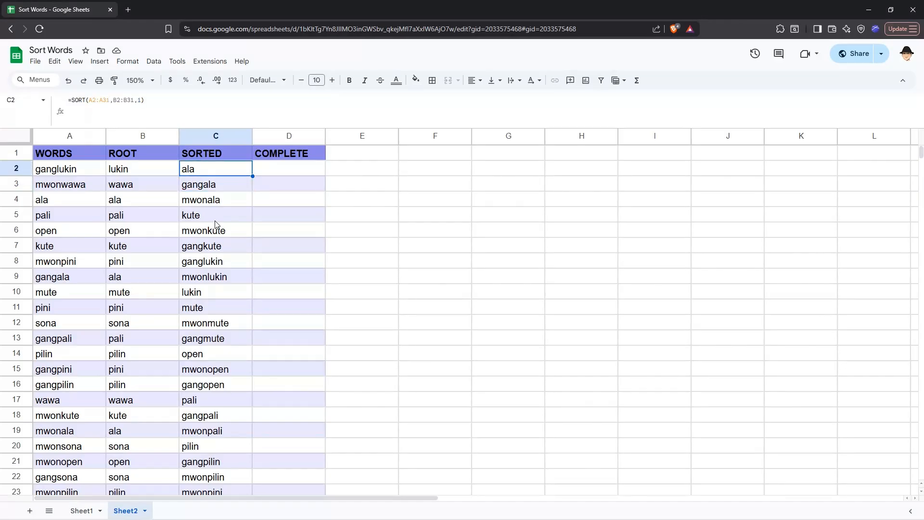
key("Left")
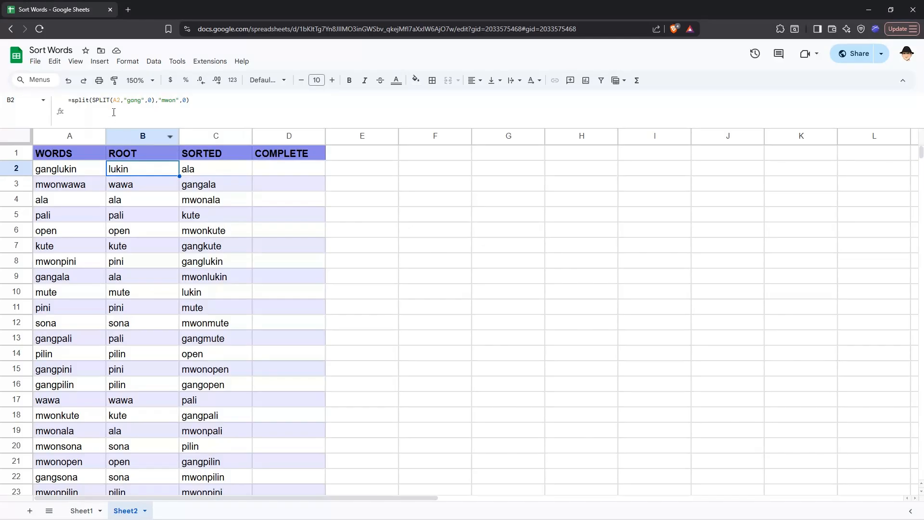
left_click(77, 102)
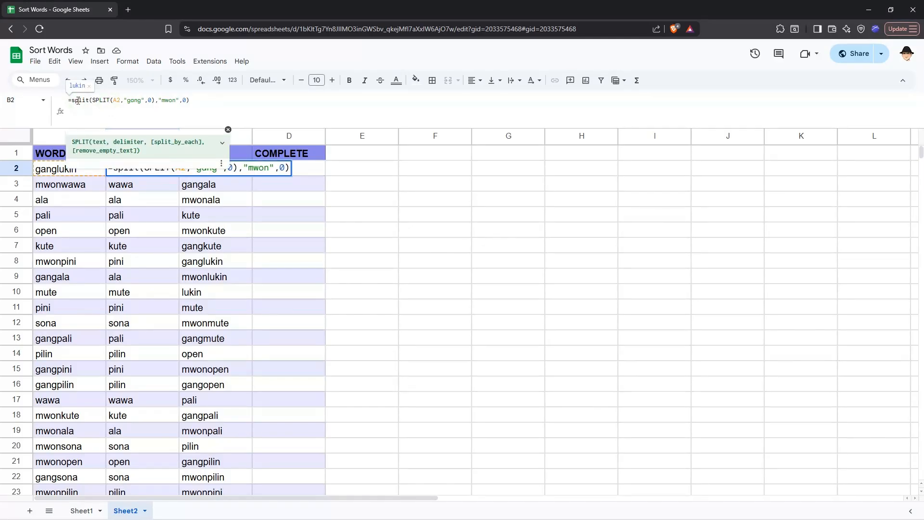
left_click(197, 169)
double_click(215, 166)
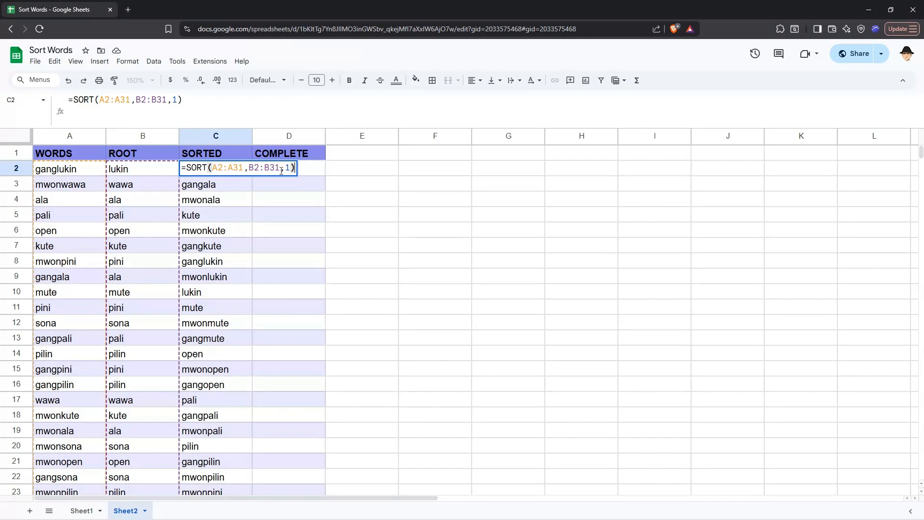
key("Escape")
left_click(164, 166)
key("Return")
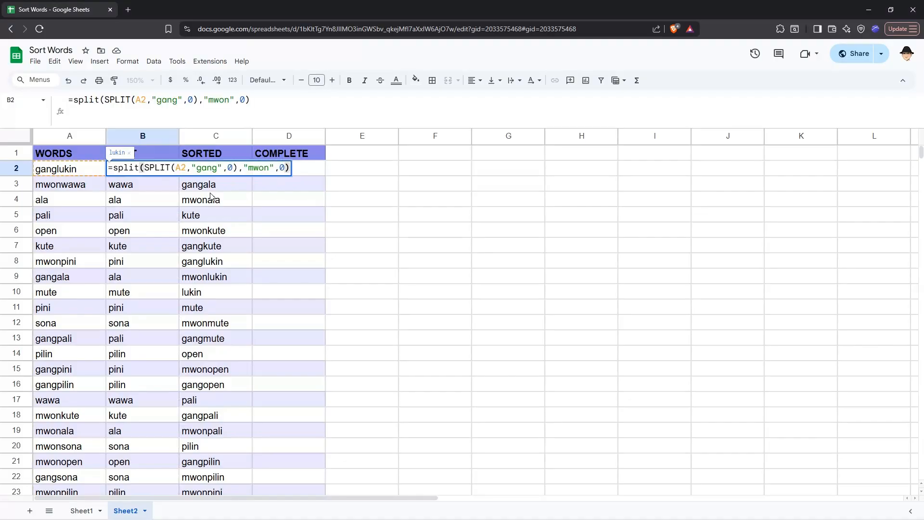
key("ctrl+a")
key("ctrl+c")
key("Tab")
key("Return")
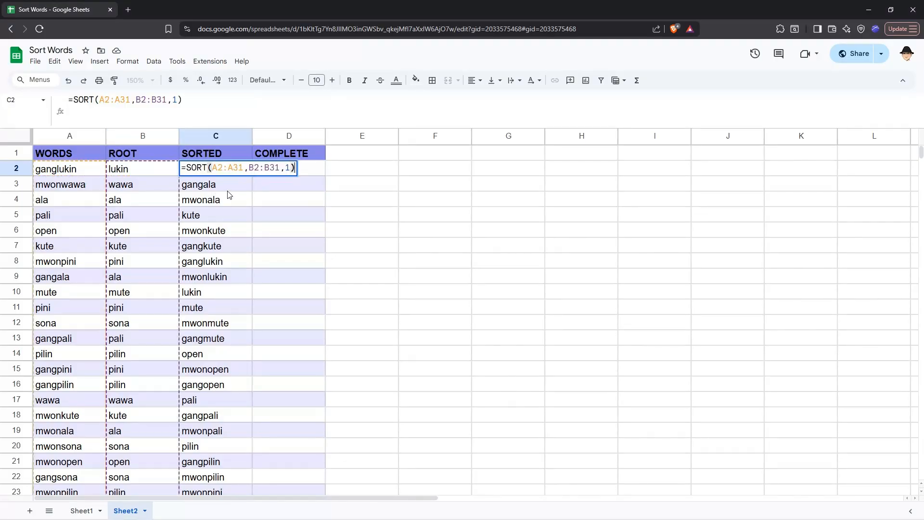
left_click(280, 167)
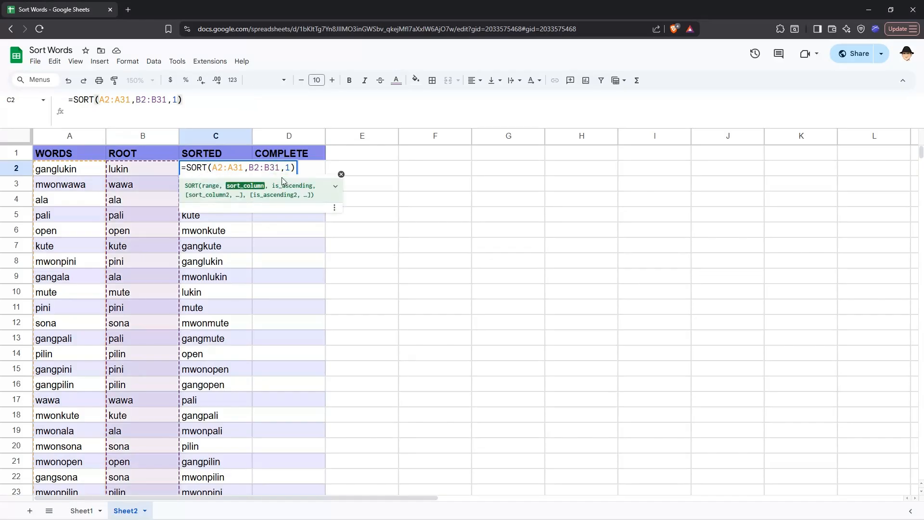
key("shift+Left")
key("shift+Left")
key("shift+Left")
key("shift+Left")
key("shift+Left")
key("shift+Left")
key("ctrl+v")
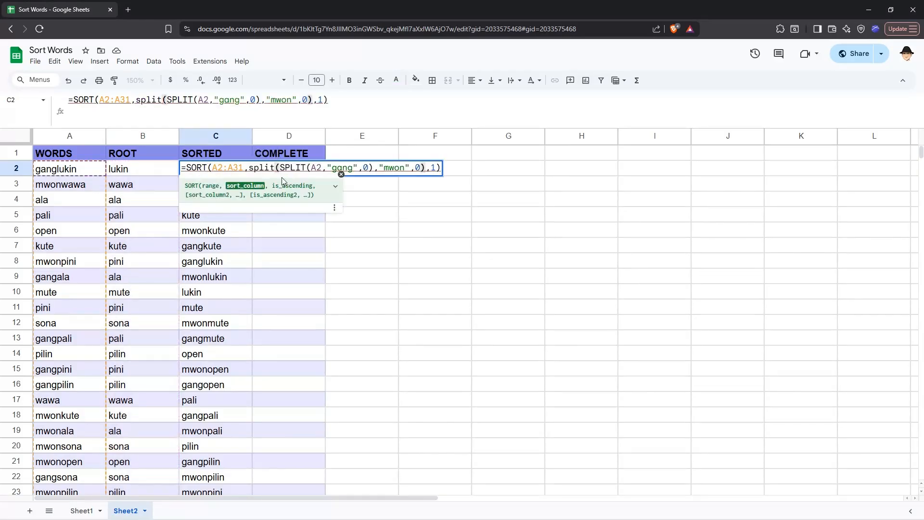
Step: Extend the embedded SPLIT formula's text reference from A2 to A2:A31 and commit the formula
left_click(322, 167)
type(":A31")
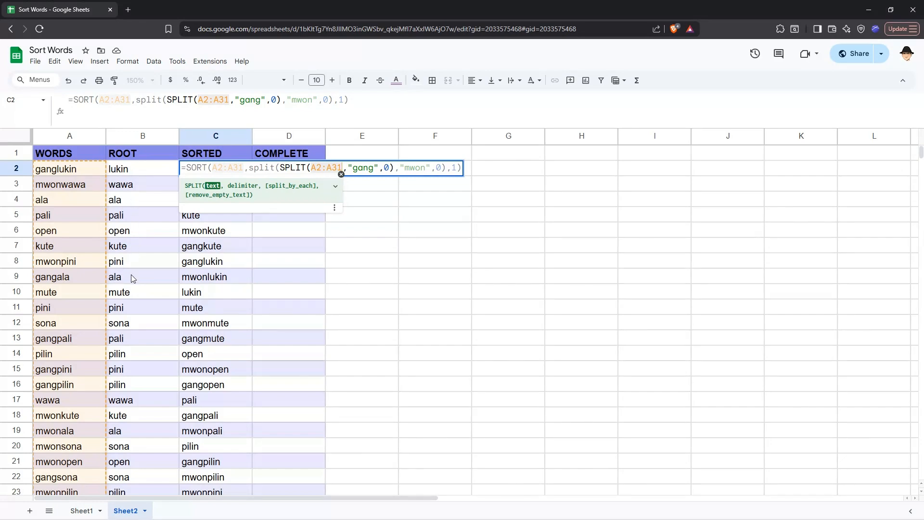
left_click(254, 168)
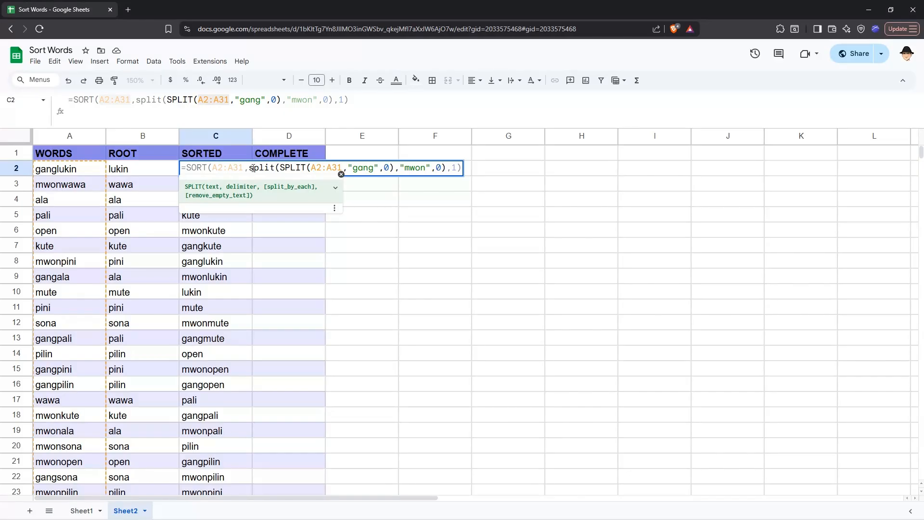
key("Return")
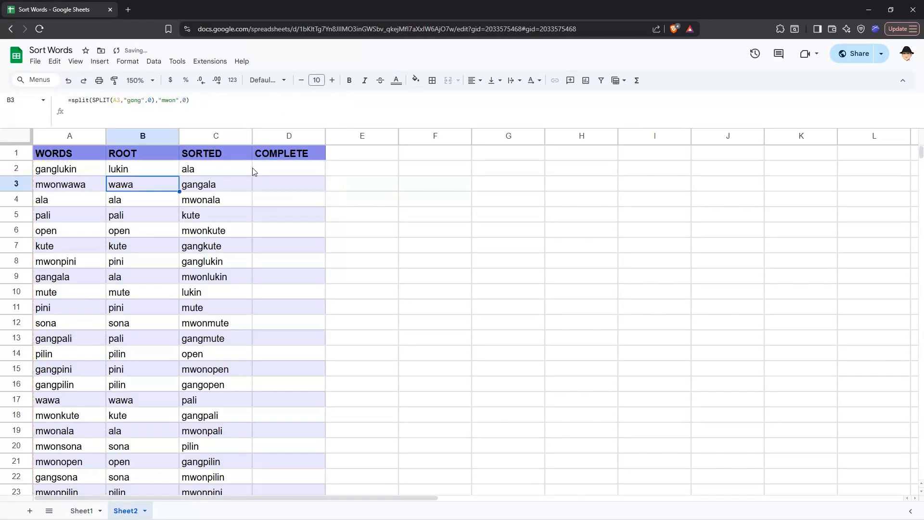
Step: Undo the C2 formula change to compare with the previous SORT version, then redo it
left_click(252, 168)
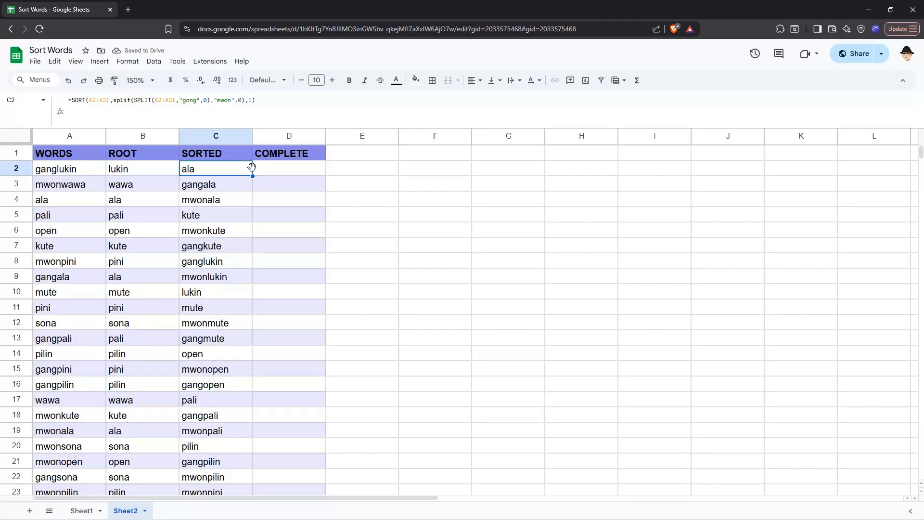
key("ctrl+z")
double_click(252, 168)
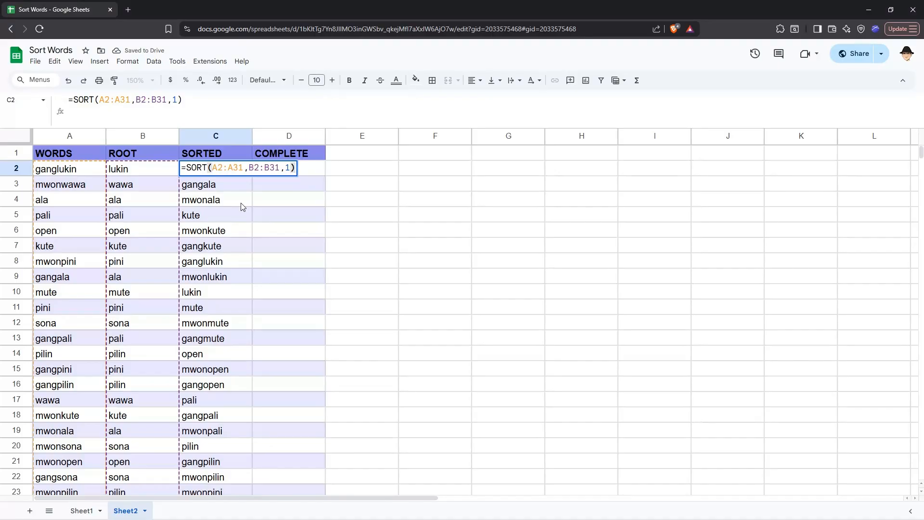
key("Escape")
key("ctrl+y")
key("Return")
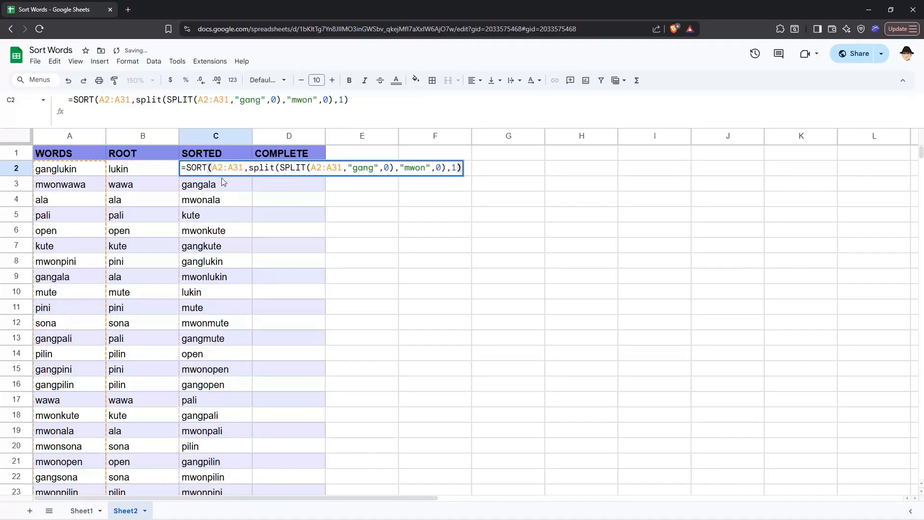
Step: Clear the root formulas from B2 through B31, leaving the ROOT column empty
left_click(248, 168)
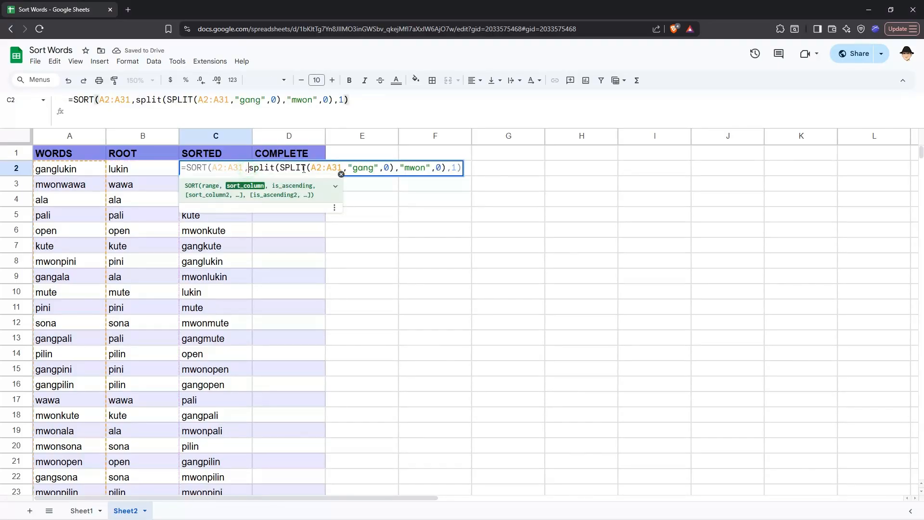
left_click(445, 167, "shift")
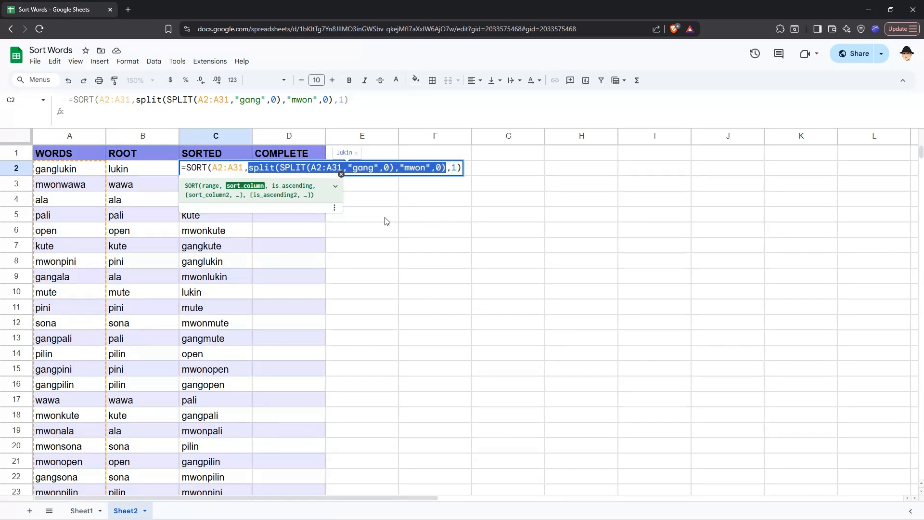
key("Escape")
key("Left")
key("ctrl+shift+Down")
key("Delete")
key("ctrl+Up")
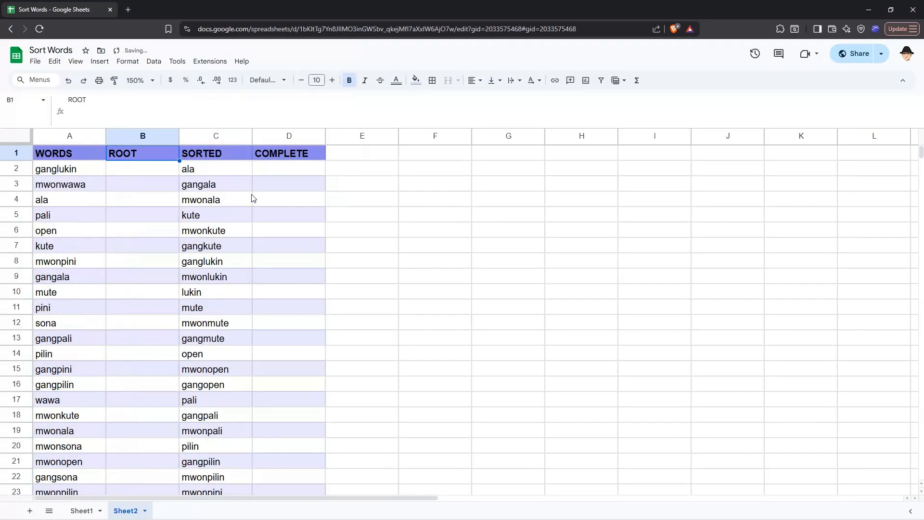
key("Right")
key("Down")
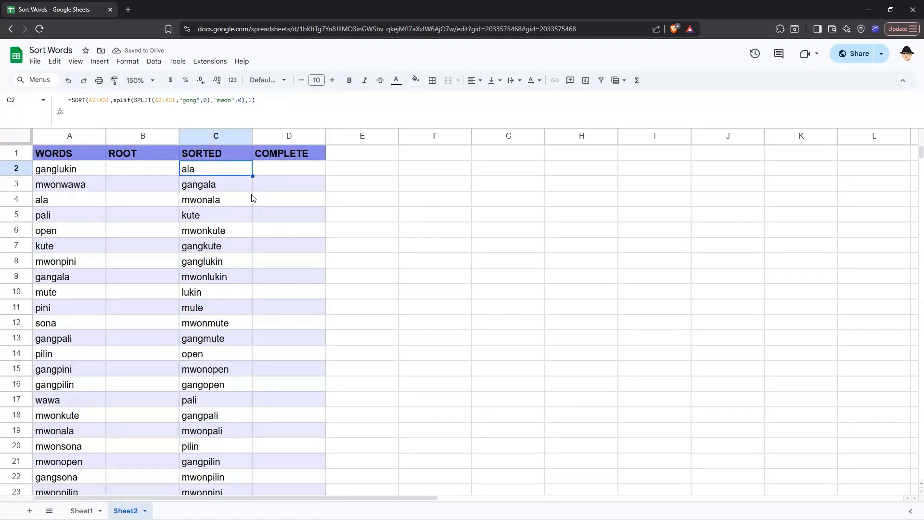